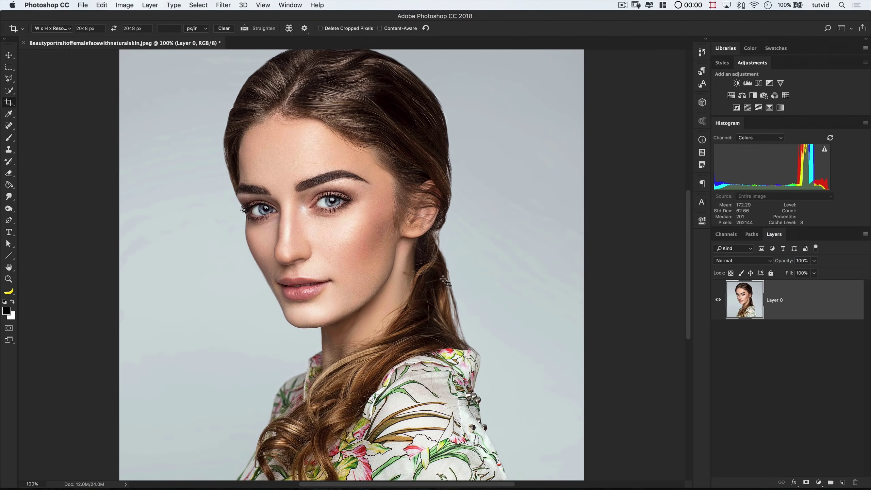
Step: Create a new 2048 x 2048 pixel document at 72 pixels/inch
key("super+minus")
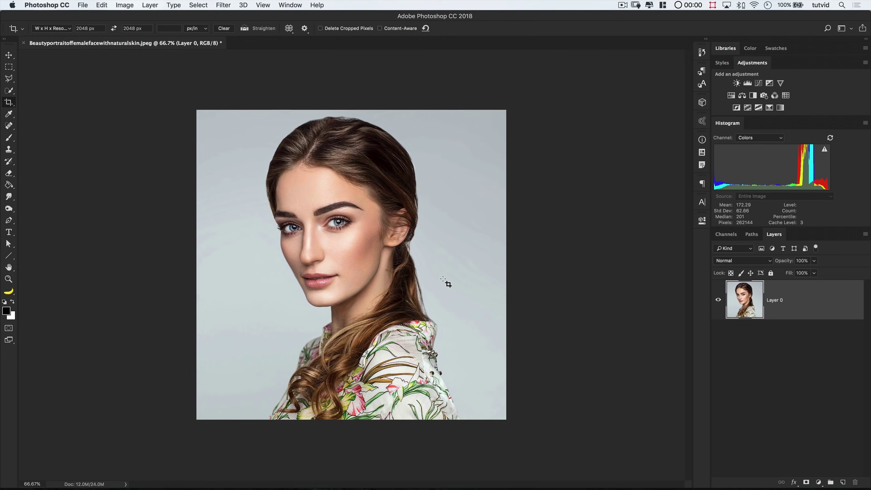
key("super+n")
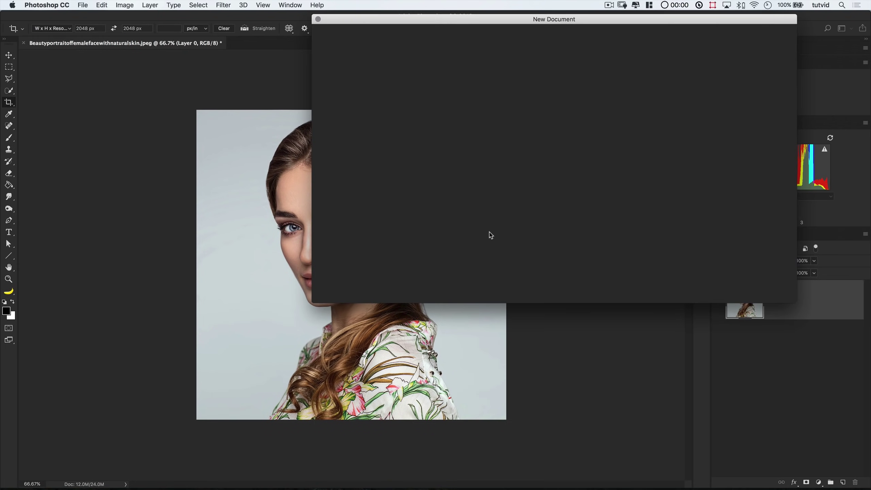
left_click_drag(492, 14, 345, 91)
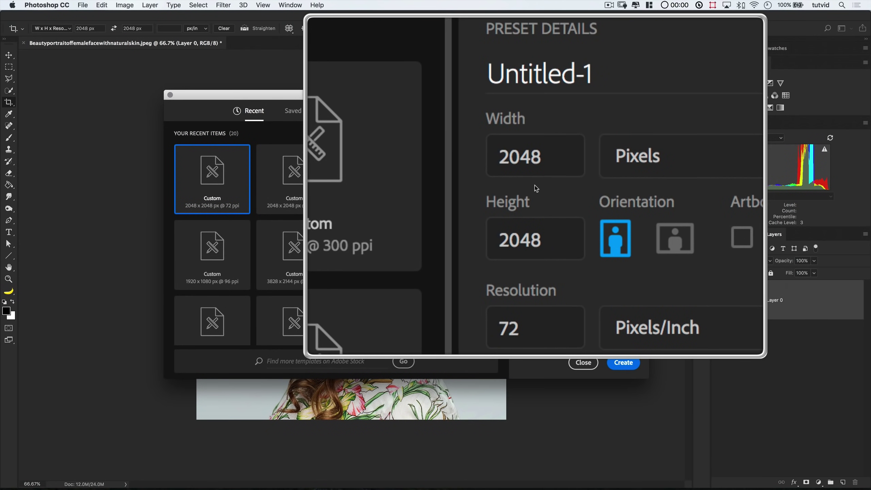
left_click(622, 363)
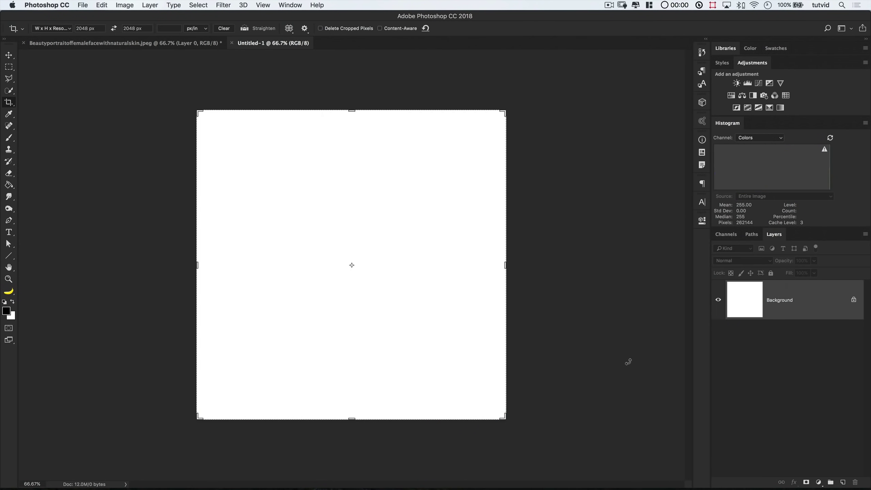
key("v")
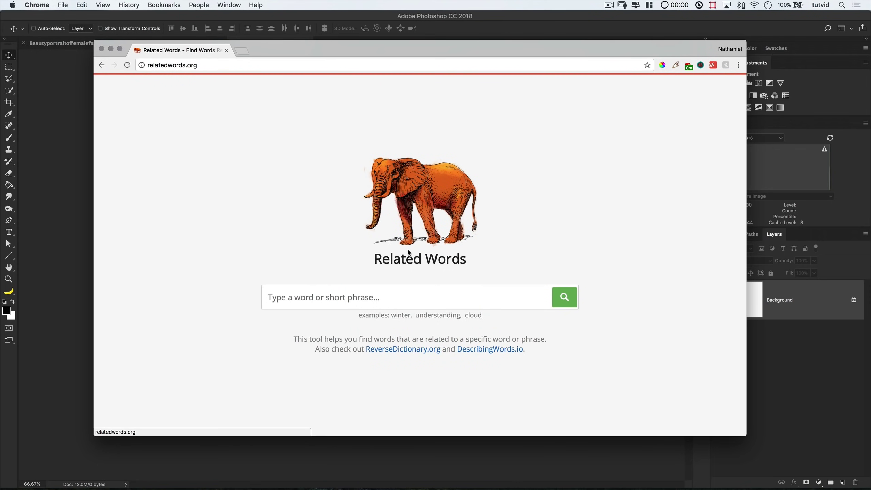
Step: Switch to Chrome, search relatedwords.org for "literature" and look through the list of related words
type("literature")
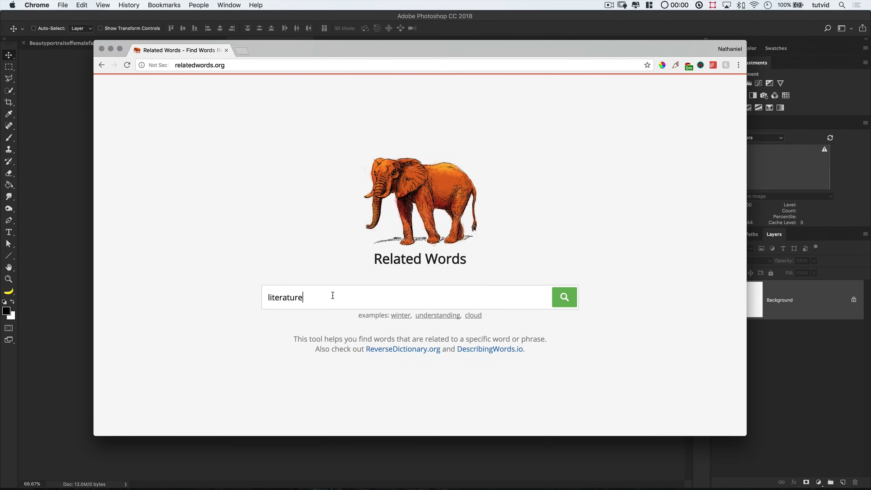
left_click(568, 301)
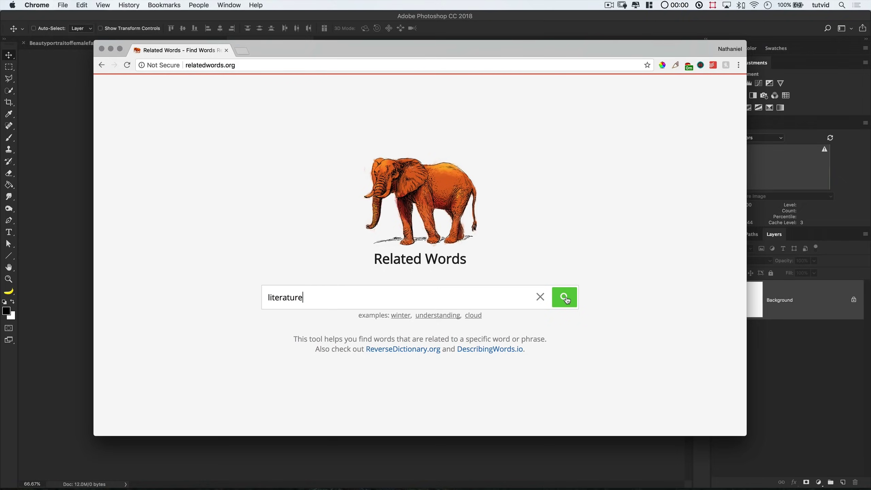
scroll(537, 256, "down", 20)
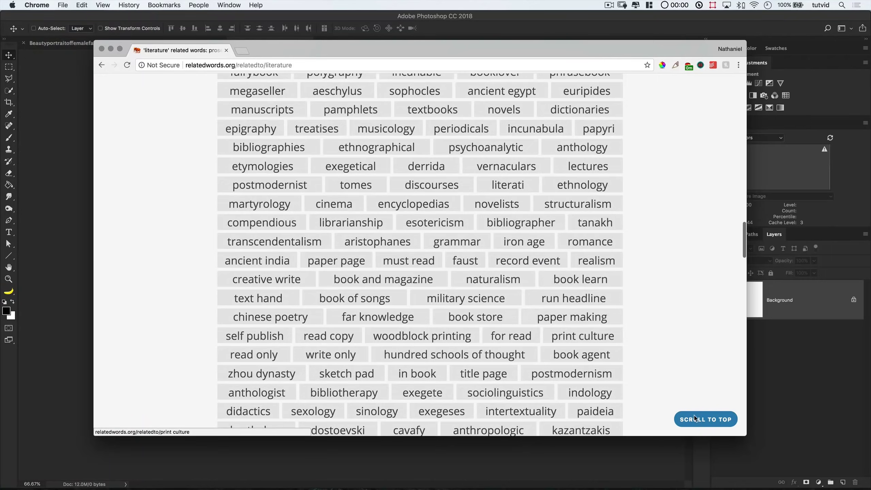
left_click(712, 423)
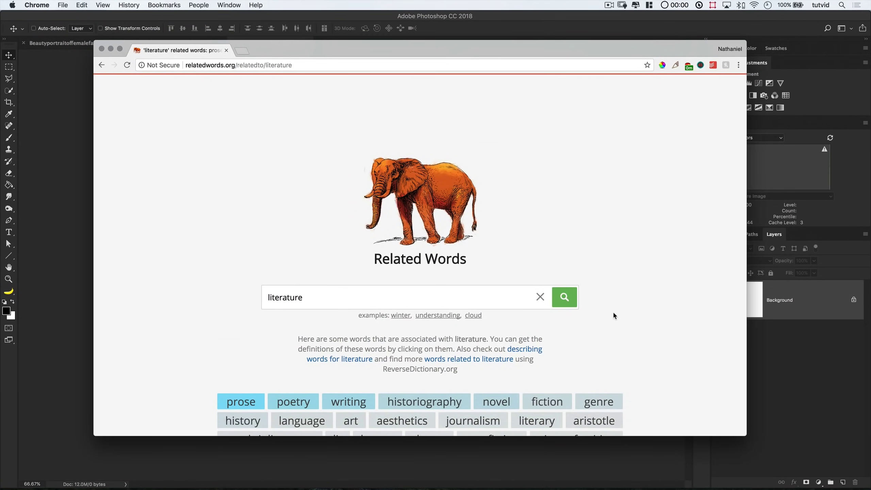
scroll(514, 275, "down", 8)
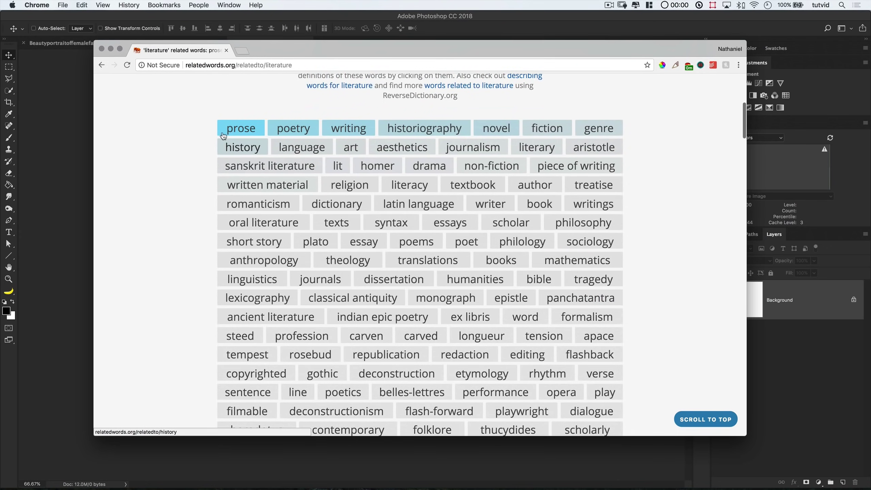
scroll(594, 387, "down", 1)
scroll(595, 387, "down", 12)
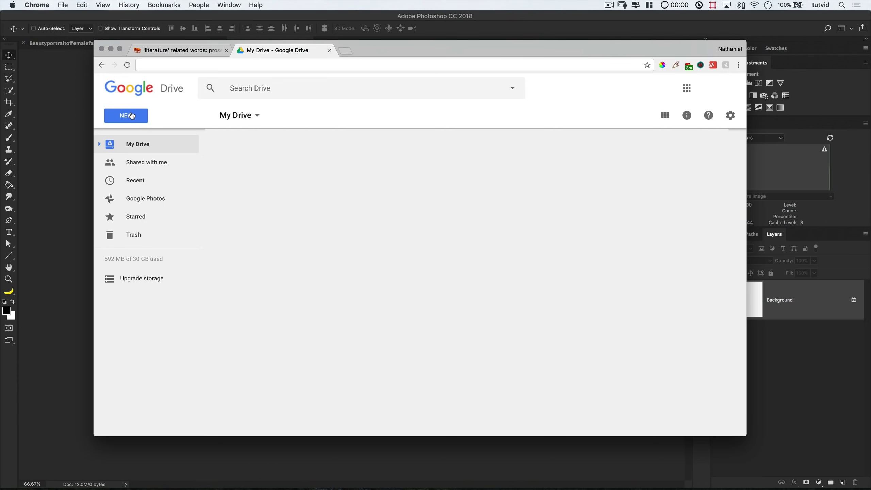
Step: Create a new Google Docs document from Google Drive and paste the copied related words into it without formatting
left_click(132, 116)
left_click(157, 196)
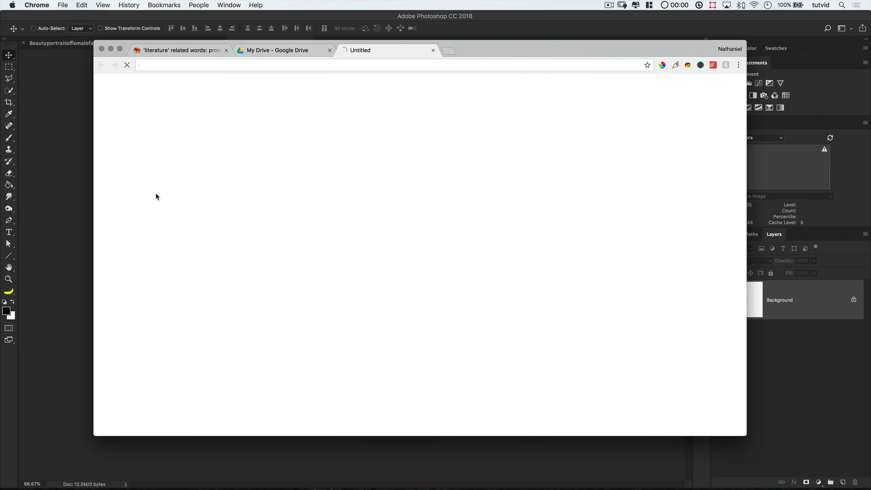
left_click(142, 93)
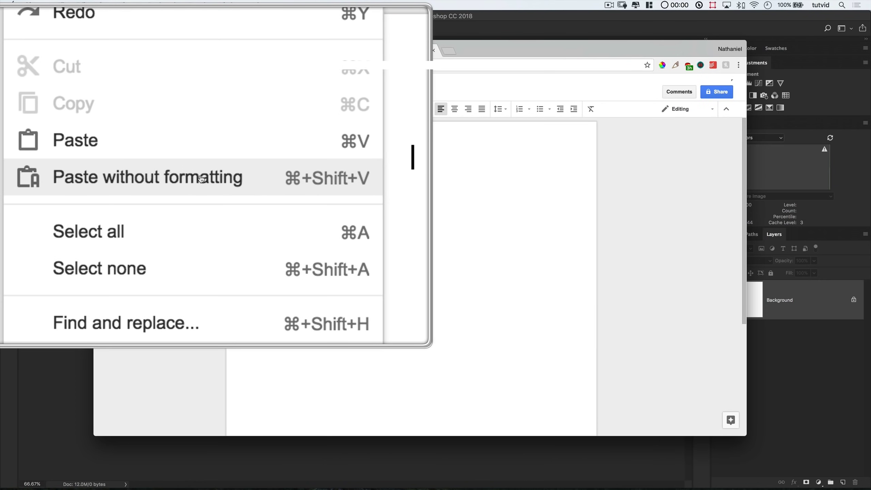
left_click(202, 173)
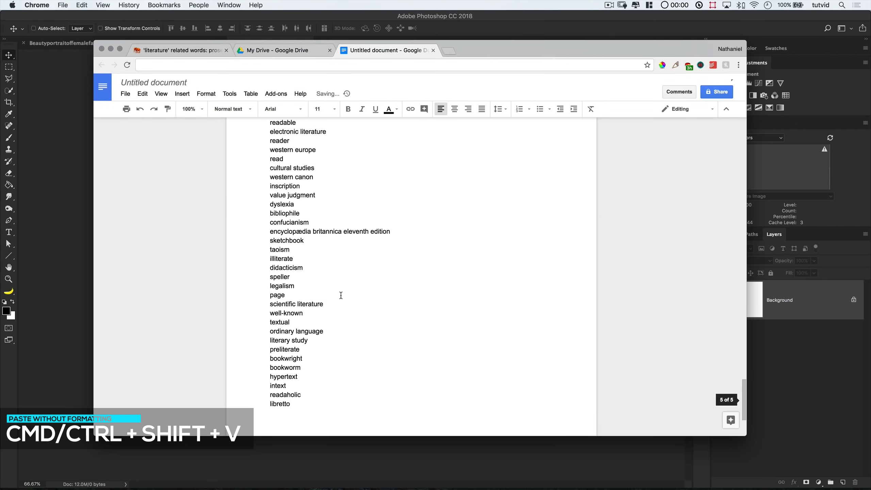
Step: Strip the line breaks from the entire word list with the Remove Line Breaks add-on and copy the resulting text
scroll(341, 297, "up", 15)
scroll(341, 298, "up", 10)
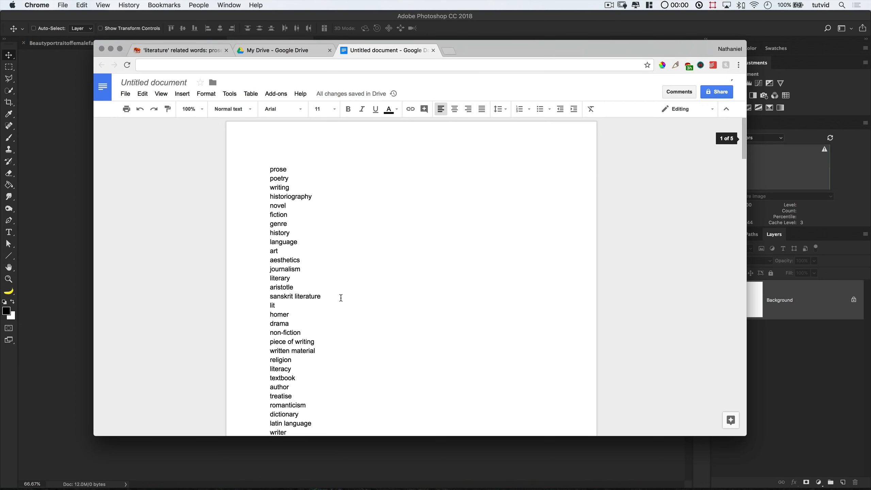
left_click(143, 94)
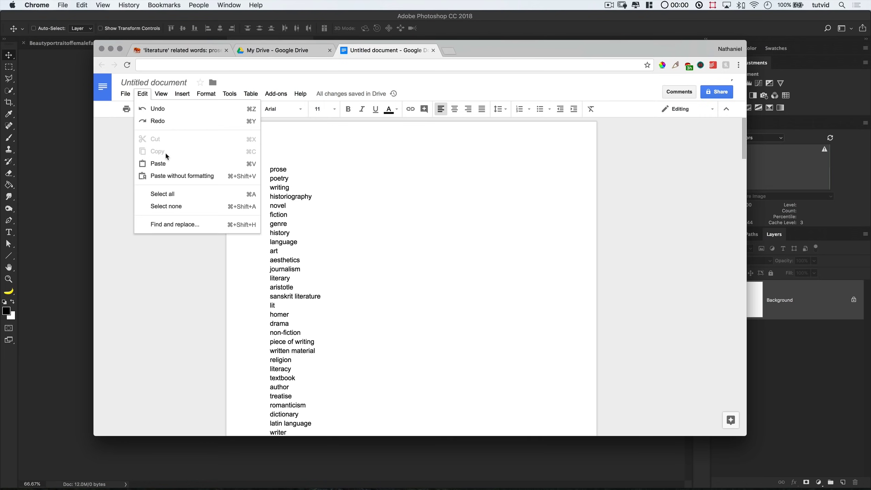
left_click(171, 194)
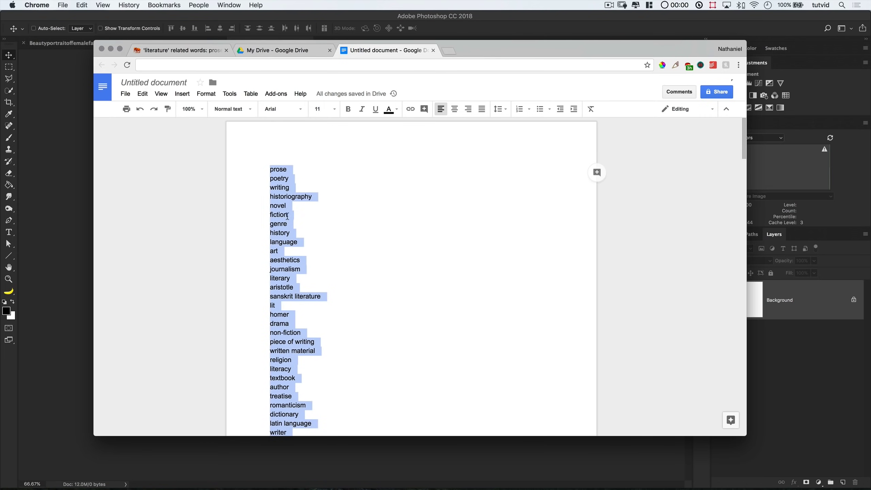
left_click(276, 93)
mouse_move(293, 128)
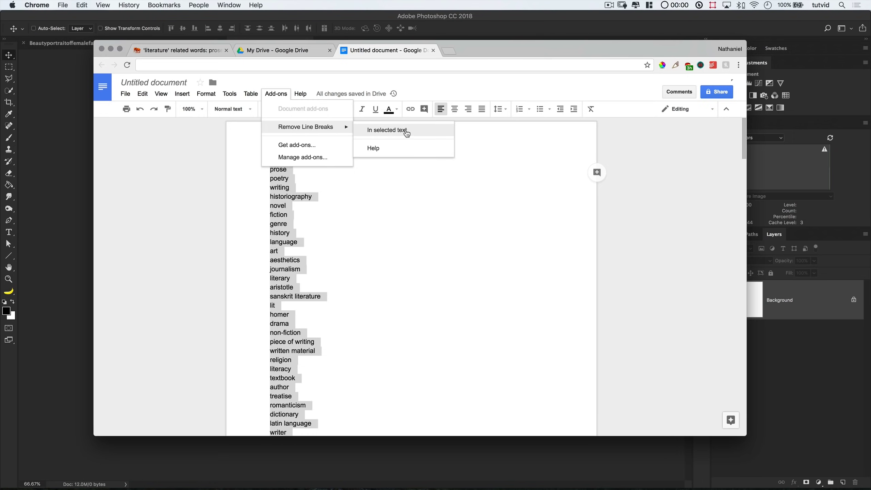
left_click(424, 135)
left_click(142, 93)
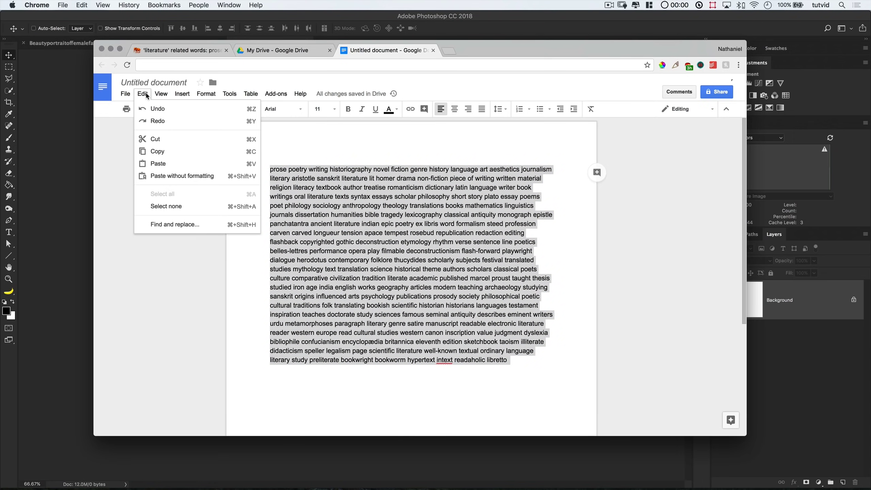
left_click(162, 151)
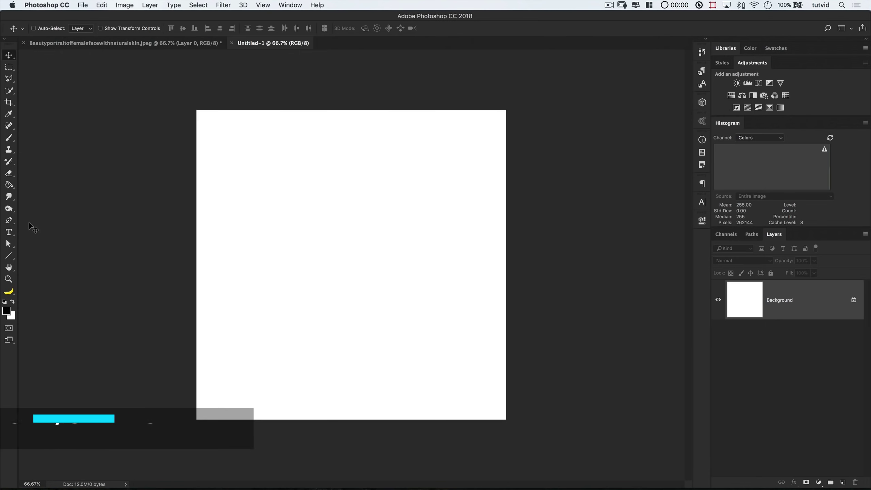
Step: Back in Photoshop, create a paragraph text box covering the whole canvas and fill it with the copied words
left_click(10, 233)
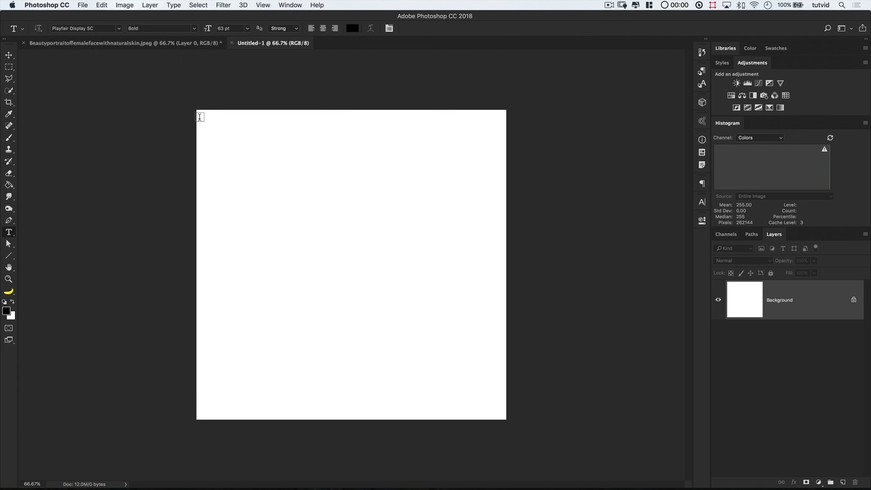
left_click_drag(197, 111, 503, 424)
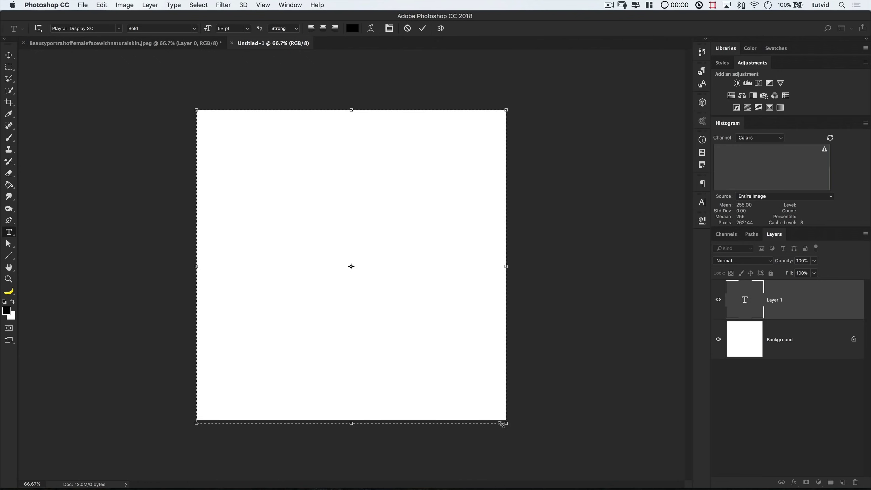
left_click_drag(351, 423, 352, 419)
key("super+v")
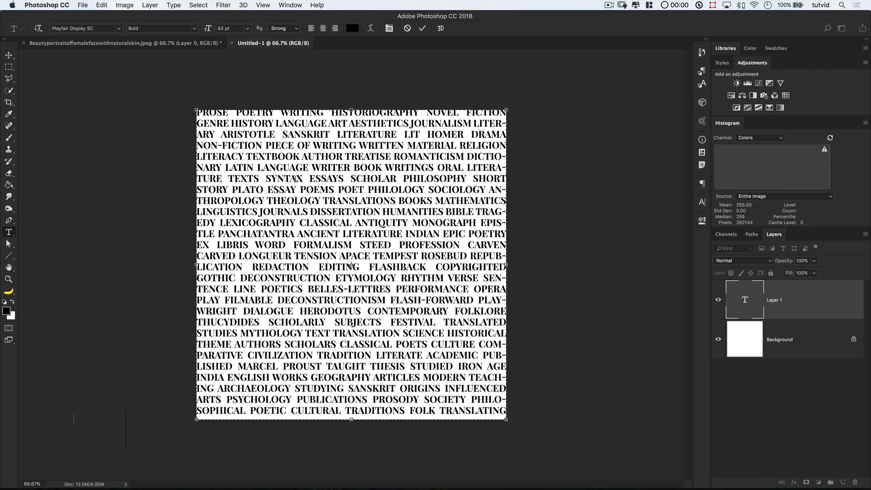
left_click(423, 32)
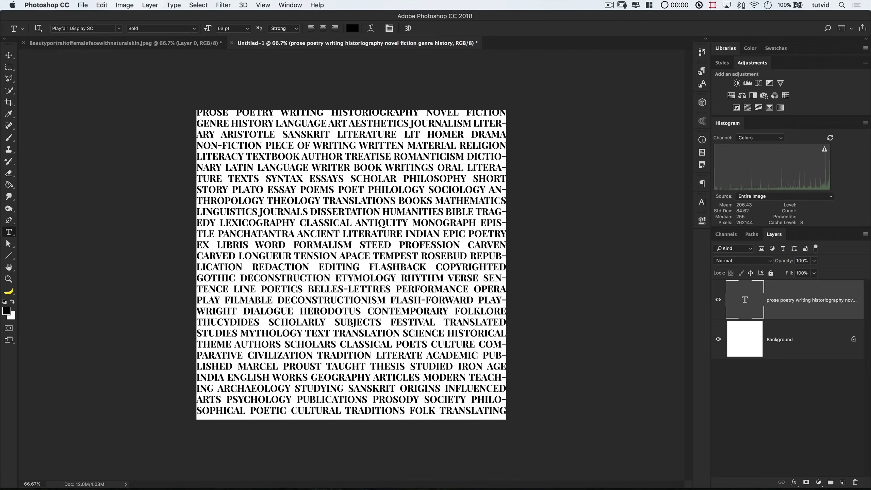
Step: Set the text layer's font size to 80 pt and its leading to 60 pt
left_click(295, 5)
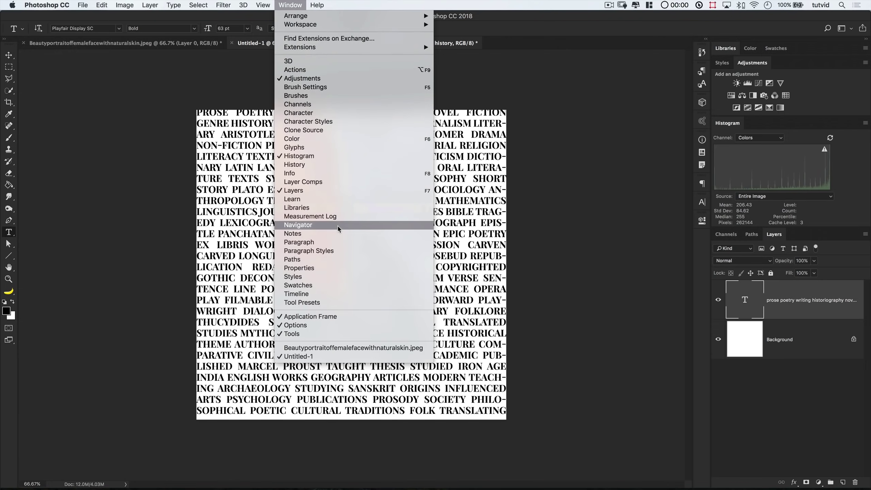
left_click(299, 113)
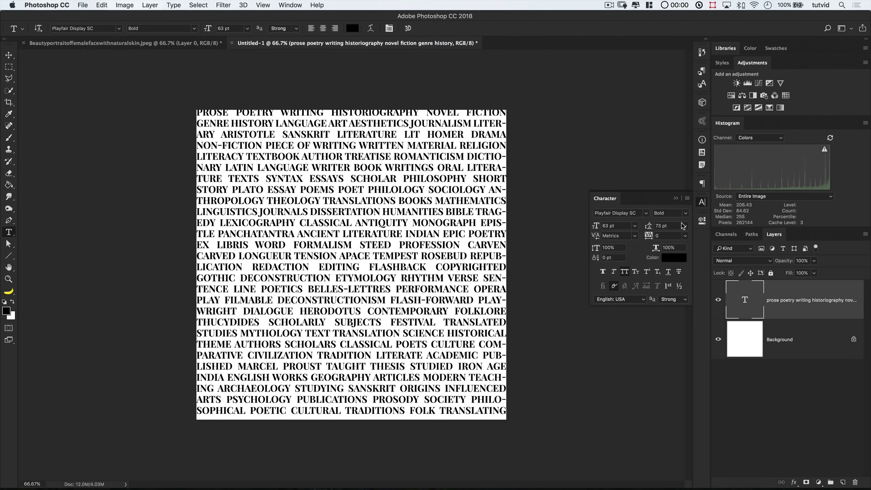
left_click(596, 226)
type("80")
key("Tab")
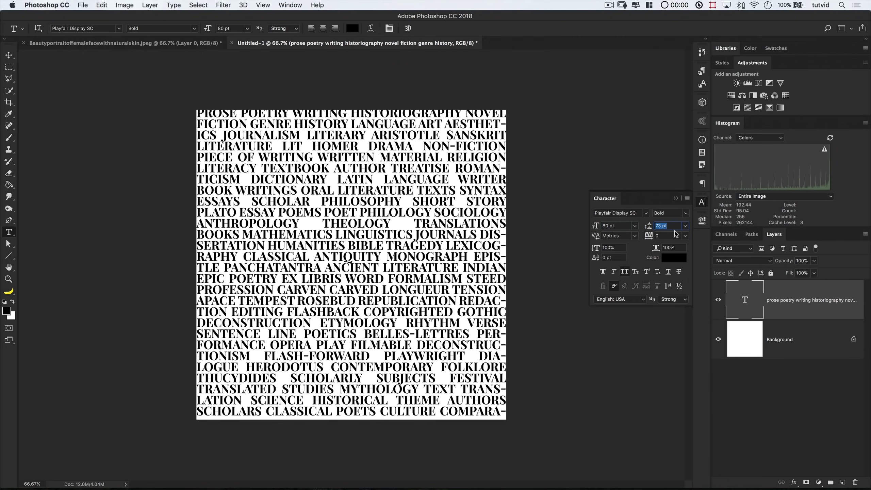
type("60")
key("Tab")
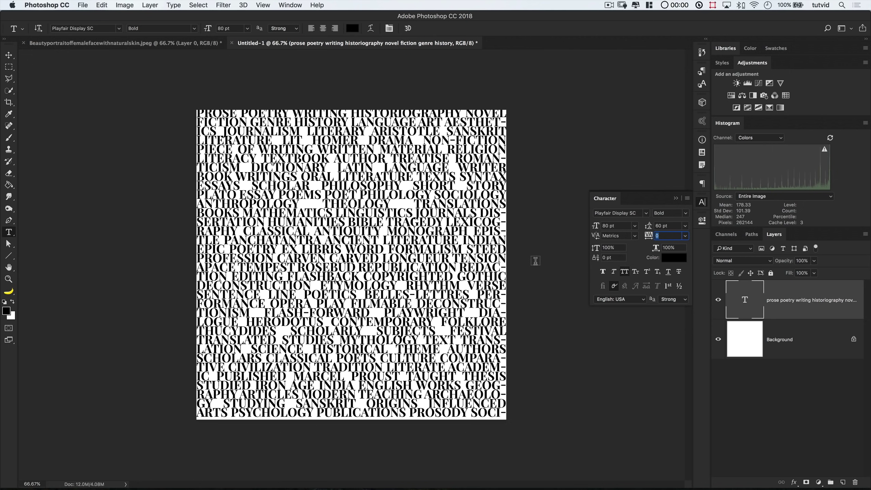
Step: Try left alignment and disabled hyphenation on the text, restoring justification with the last line left-aligned and hyphenation on
left_click(290, 5)
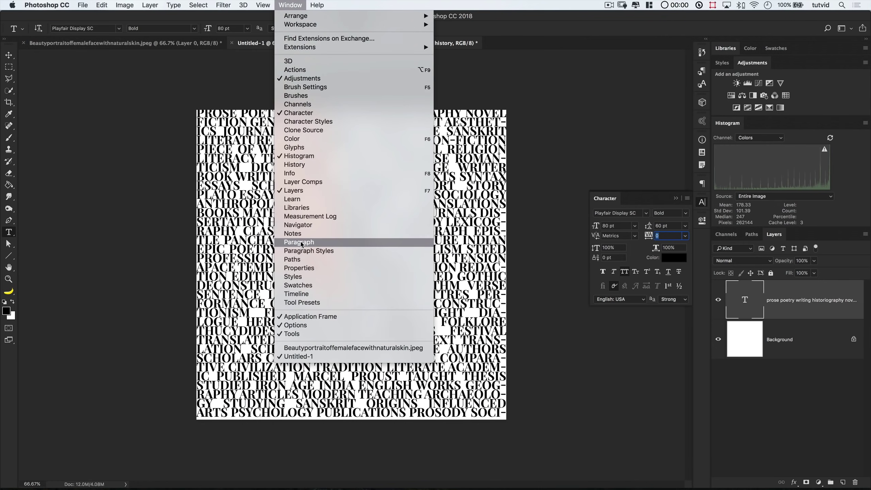
left_click(304, 242)
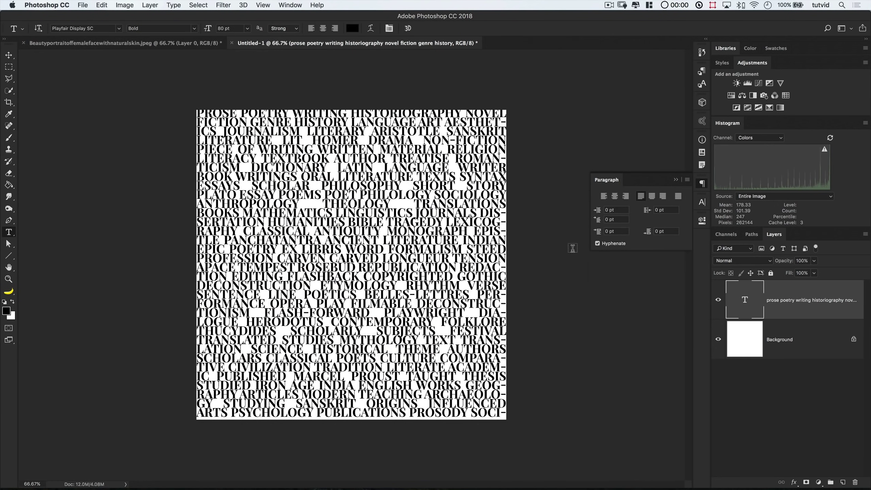
left_click(604, 196)
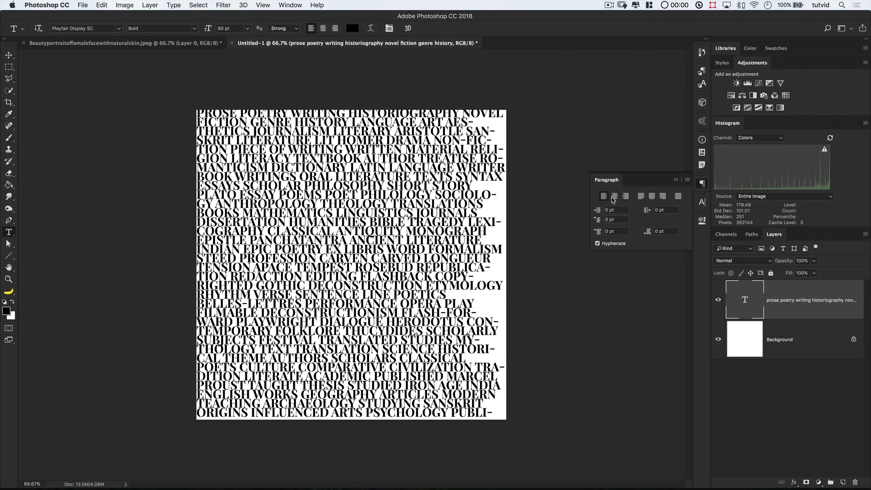
key("z")
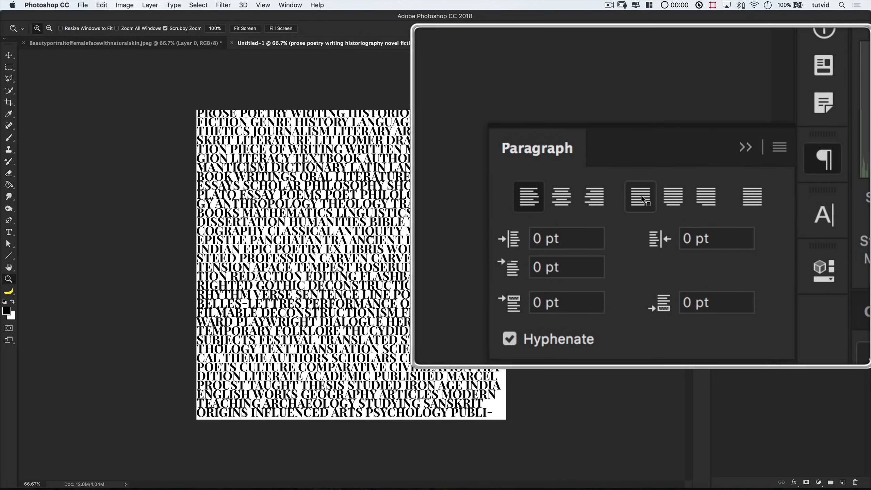
left_click(641, 198)
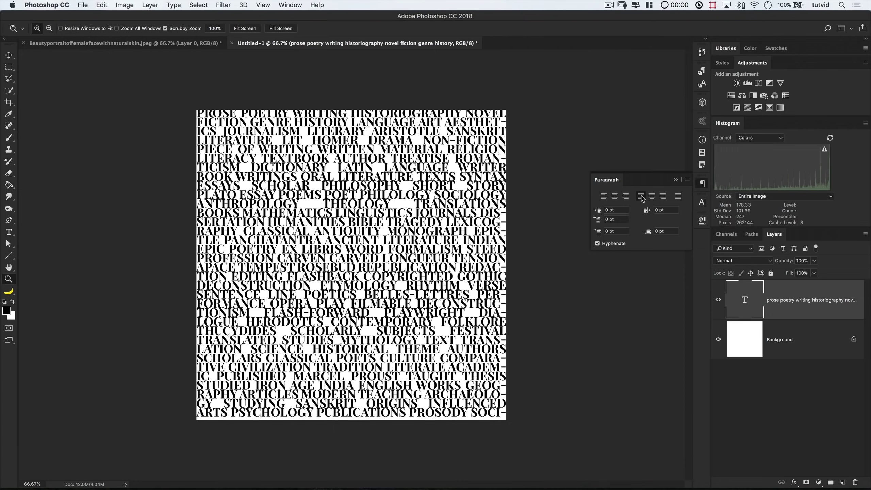
left_click(597, 244)
left_click(598, 243)
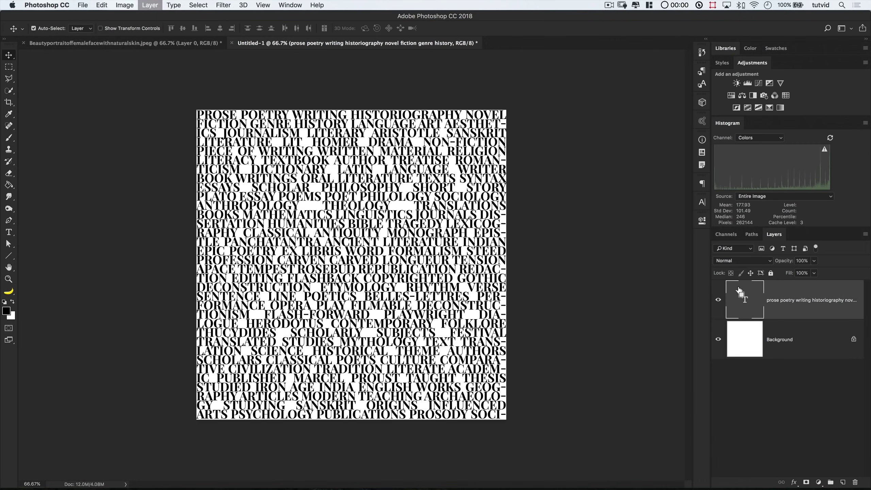
Step: Duplicate the text layer three times
key("super+j")
key("super+j")
key("super+j")
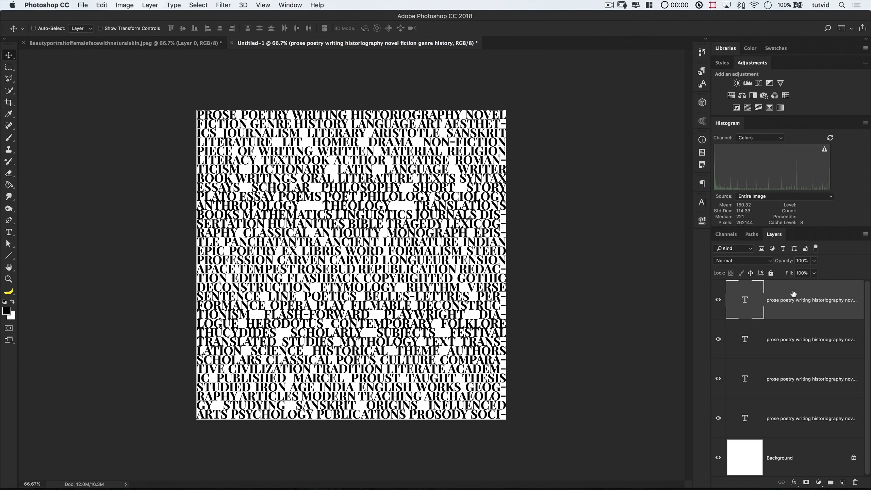
Step: Hide the three upper text layers and rotate the lowest text layer by -8° with Free Transform
left_click_drag(718, 299, 717, 379)
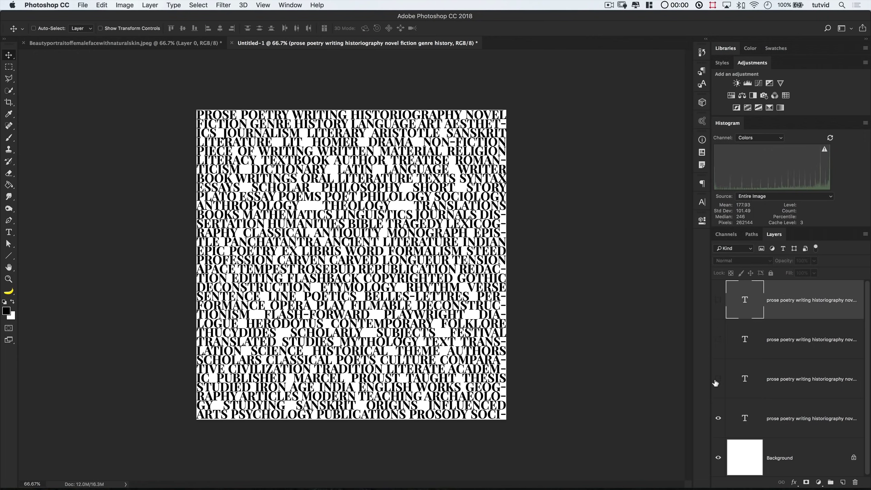
left_click(780, 406)
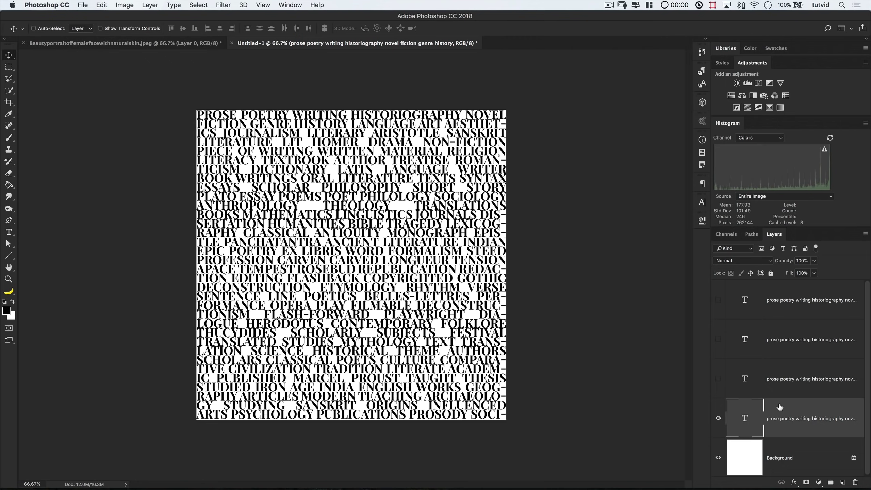
left_click(103, 5)
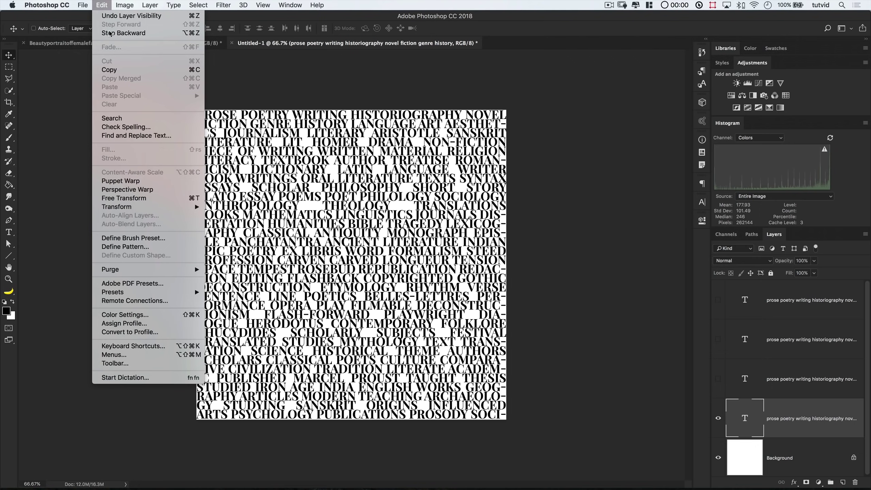
left_click(138, 199)
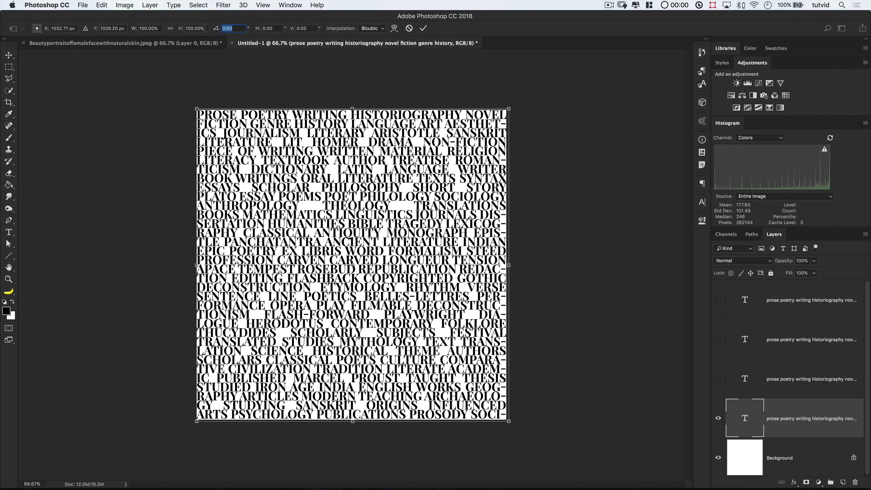
type("-8")
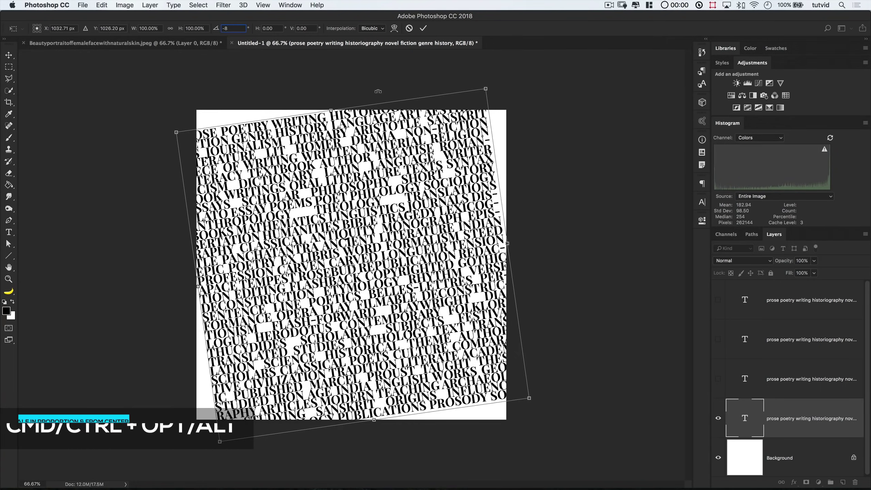
Step: Scale the rotated lowest text layer proportionally from its center to about 115% and set its opacity to 30%
left_click_drag(488, 85, 518, 69)
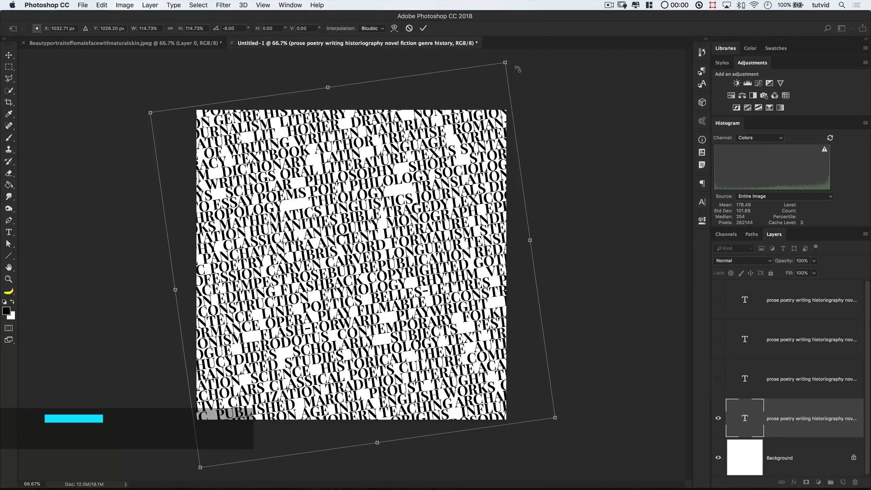
key("Return")
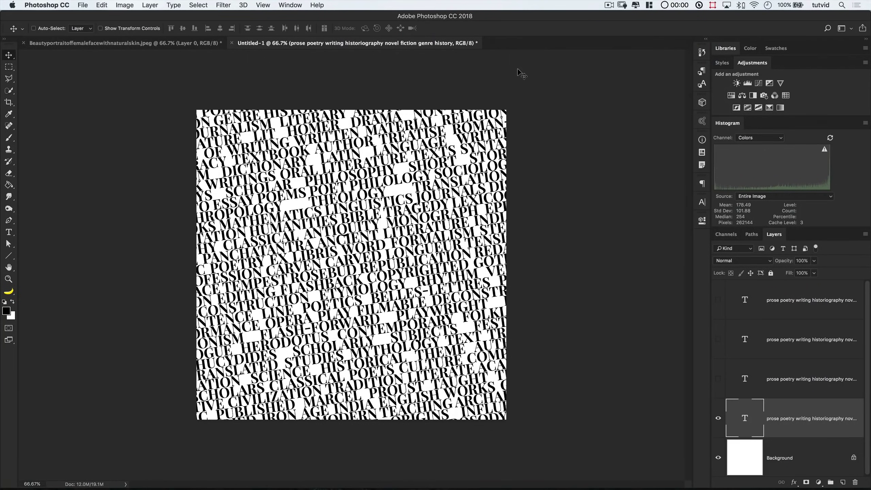
left_click(799, 261)
type("30")
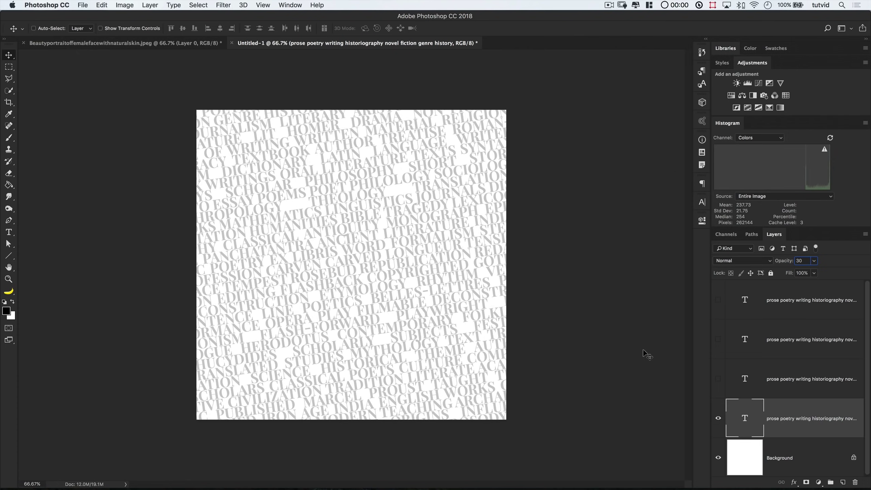
Step: Show the second text layer from below and rotate it by 20° with Free Transform
left_click(718, 379)
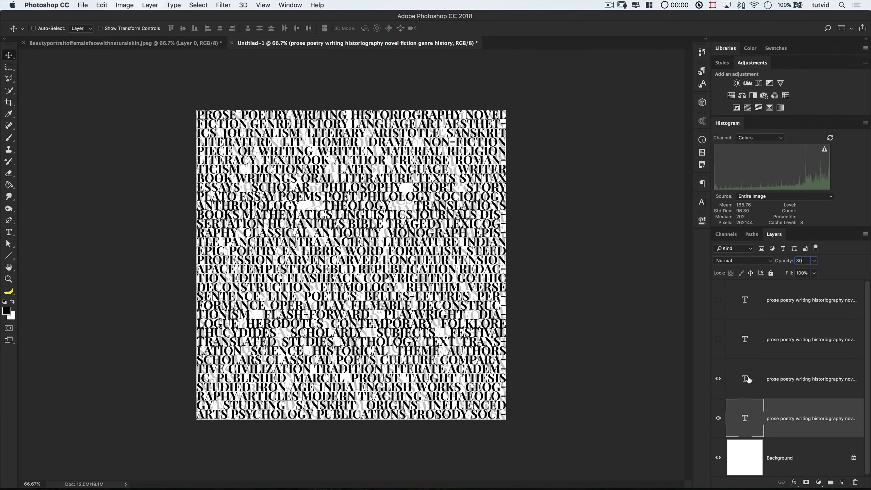
left_click(736, 379)
left_click(105, 5)
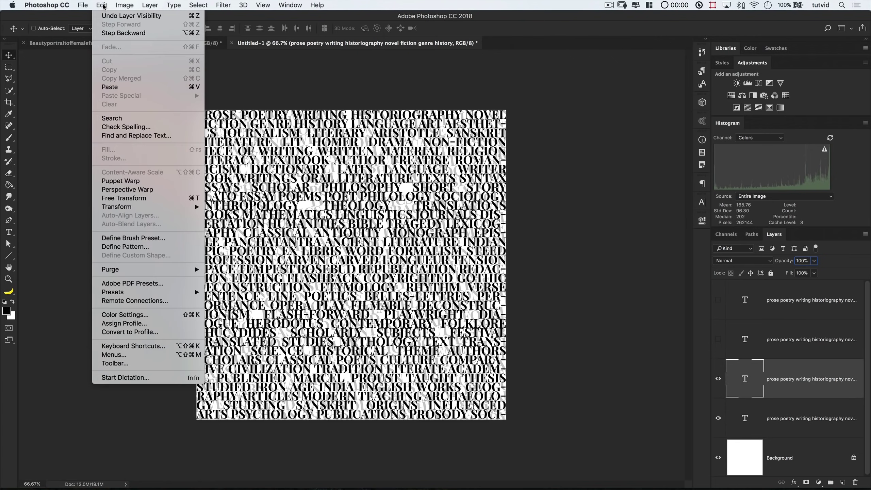
left_click(130, 201)
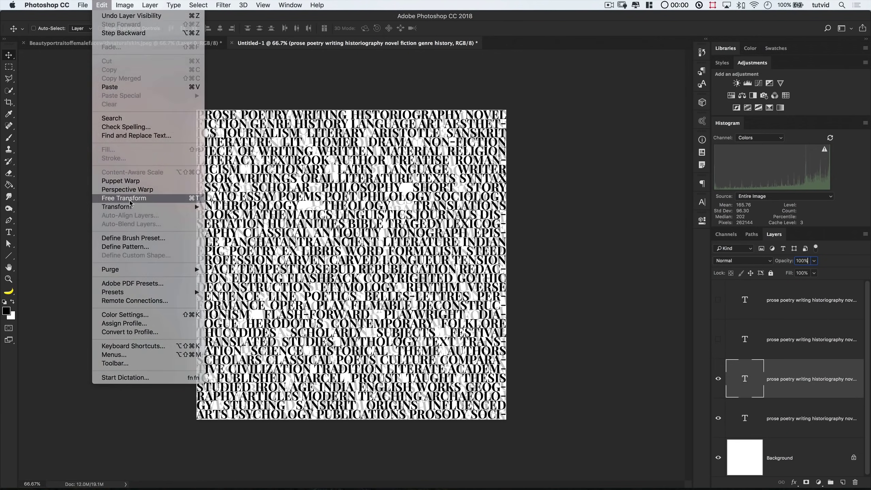
left_click(220, 27)
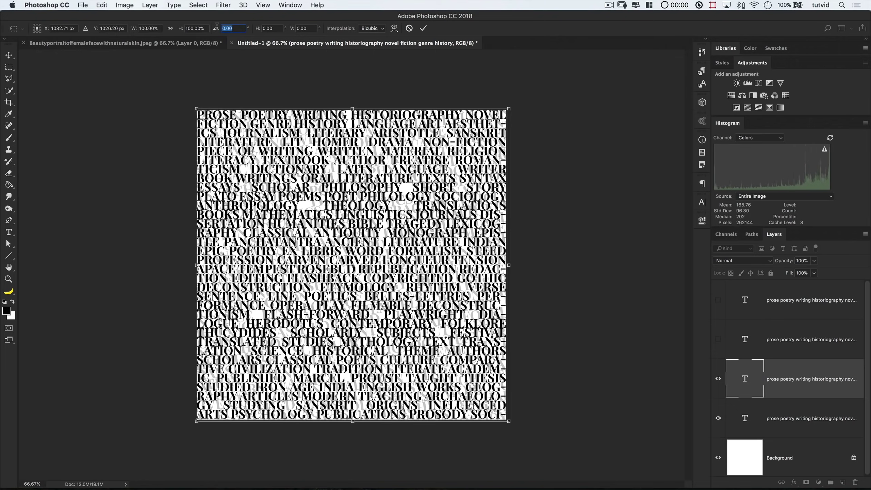
type("20")
Step: Enlarge this rotated text layer until it covers the whole canvas and set its opacity to 60%
left_click_drag(553, 172, 614, 137)
key("Return")
key("6")
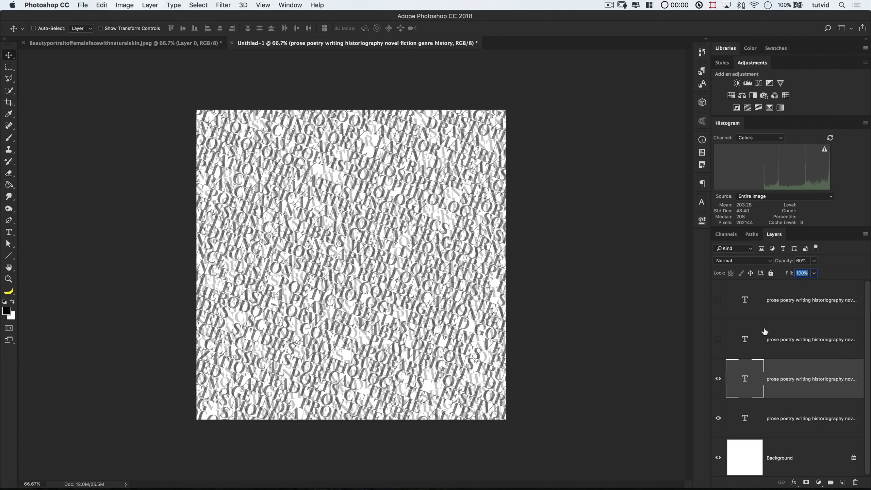
Step: Add a Multiply drop shadow to the 60% text layer with 50% opacity, 2 px distance and 2 px size
left_click(153, 4)
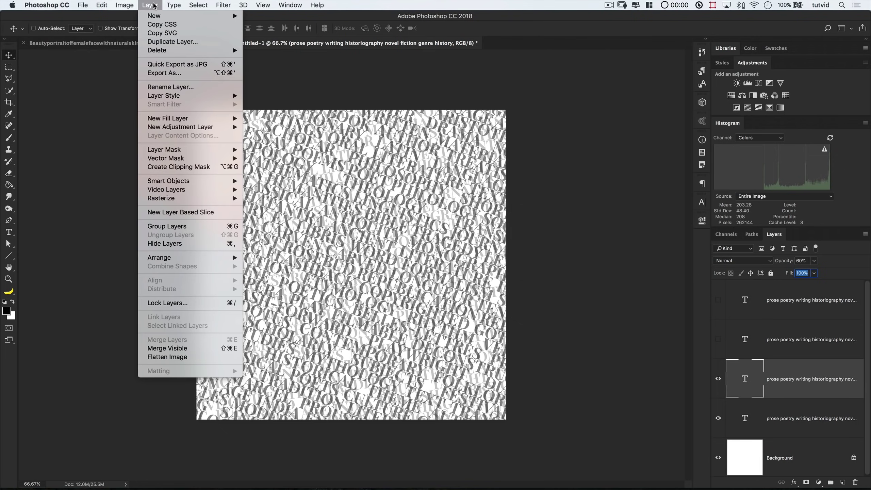
mouse_move(168, 95)
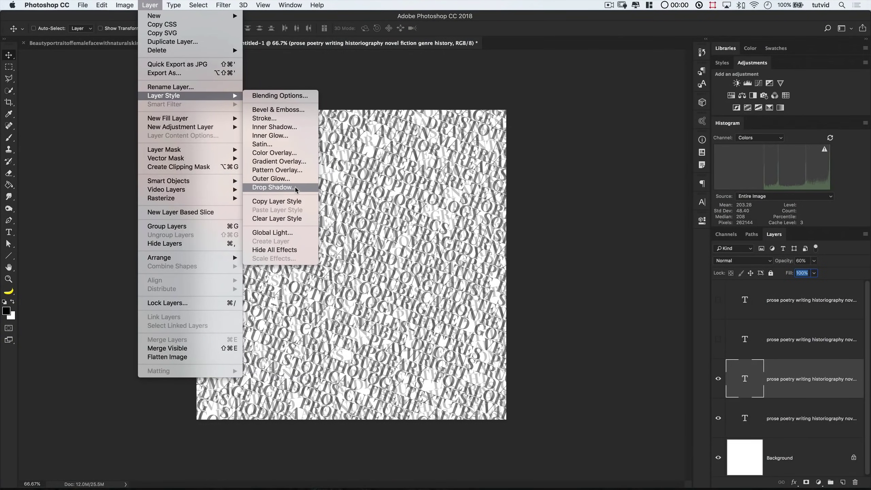
left_click(295, 187)
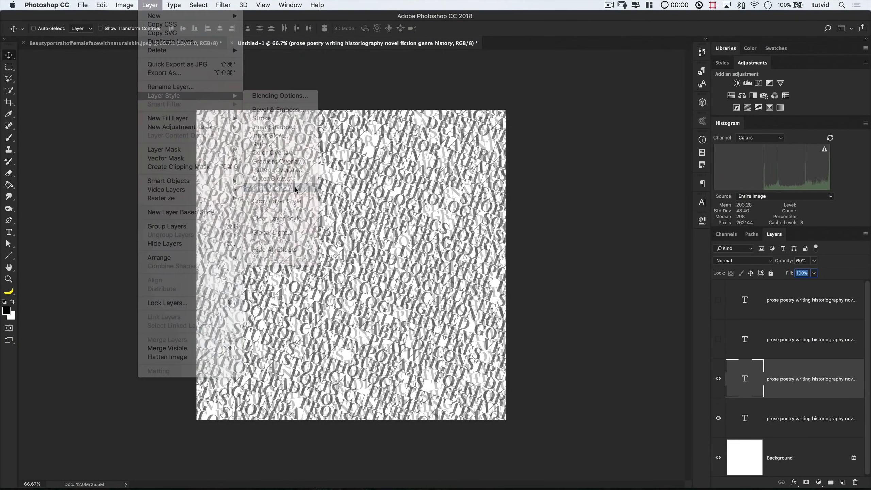
type("50")
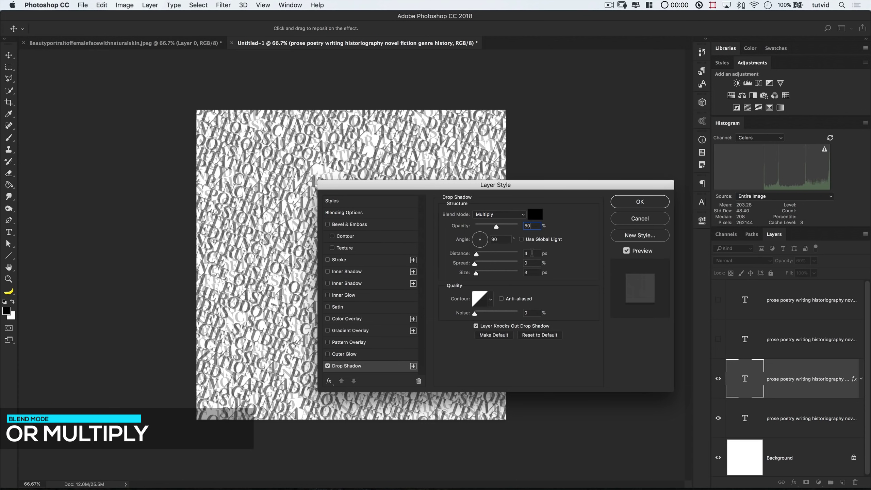
double_click(533, 253)
type("2")
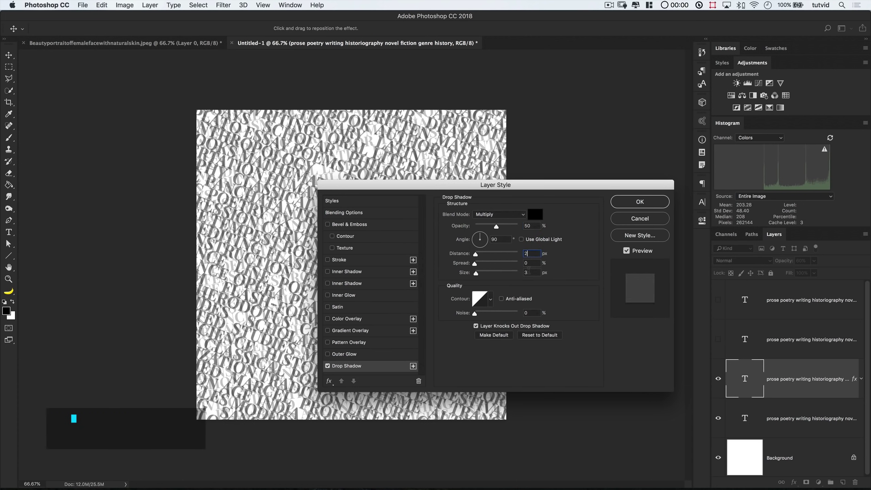
double_click(538, 272)
type("2")
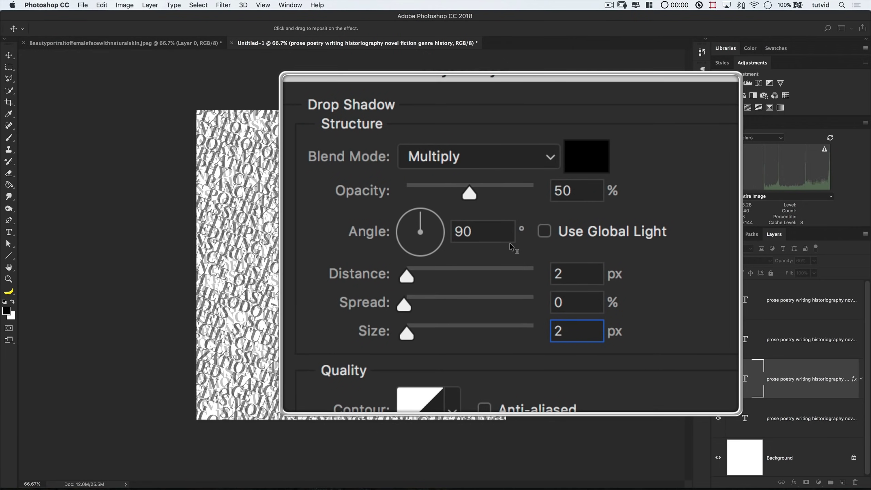
key("Return")
Step: Show the third text layer from below and add a Drop Shadow effect to it
left_click(718, 339)
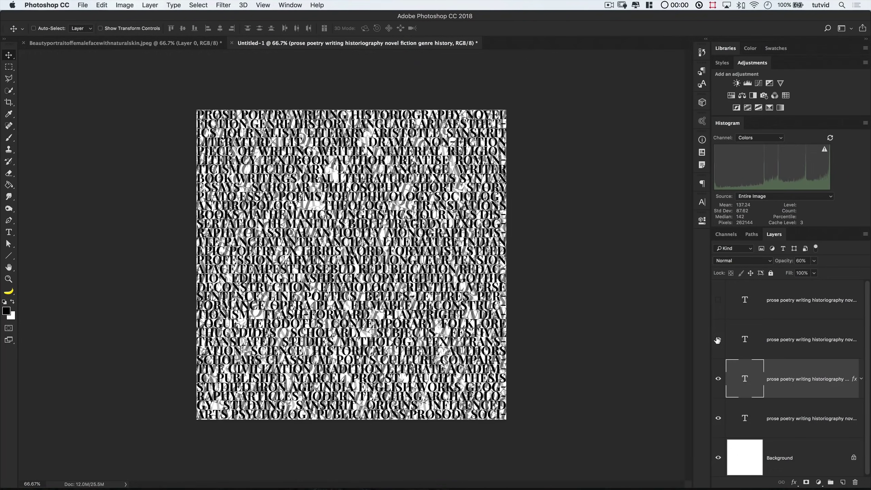
left_click(792, 341)
left_click(150, 4)
mouse_move(192, 96)
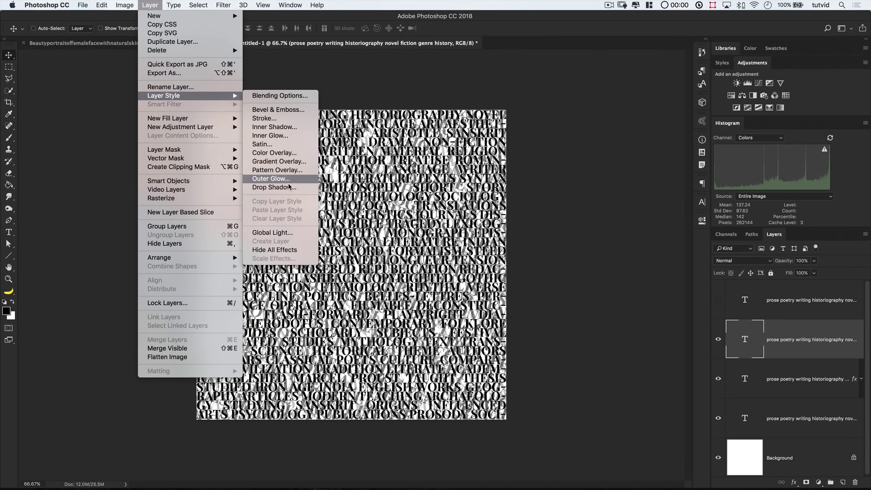
left_click(289, 187)
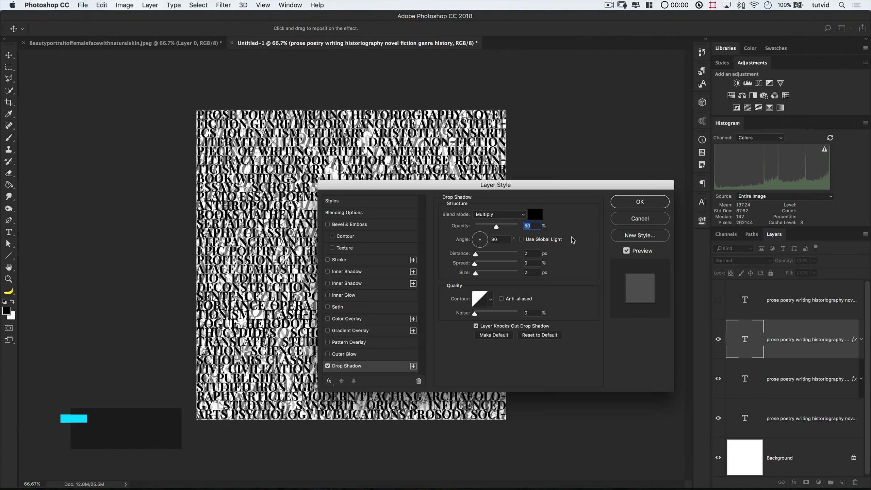
Step: Set the third text layer's drop shadow to 80% opacity, 4 px distance and 3 px size, and apply it
type("80")
key("Tab")
key("Tab")
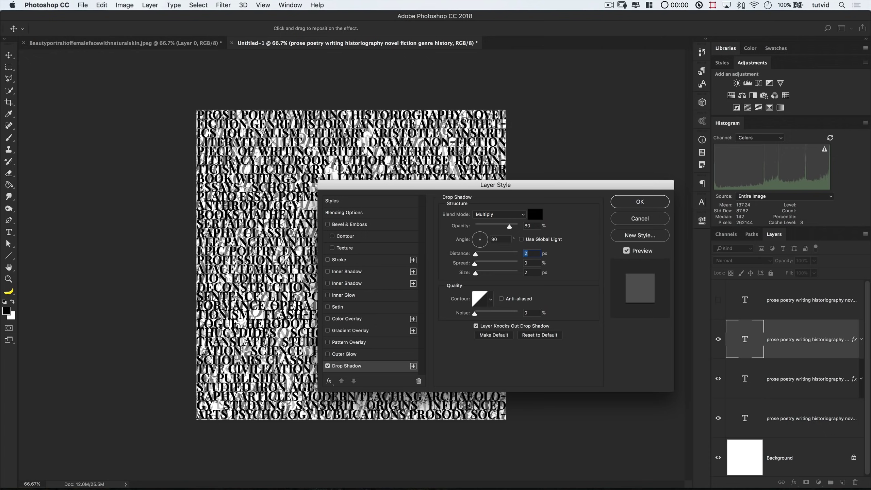
type("4")
key("Tab")
key("Tab")
type("3")
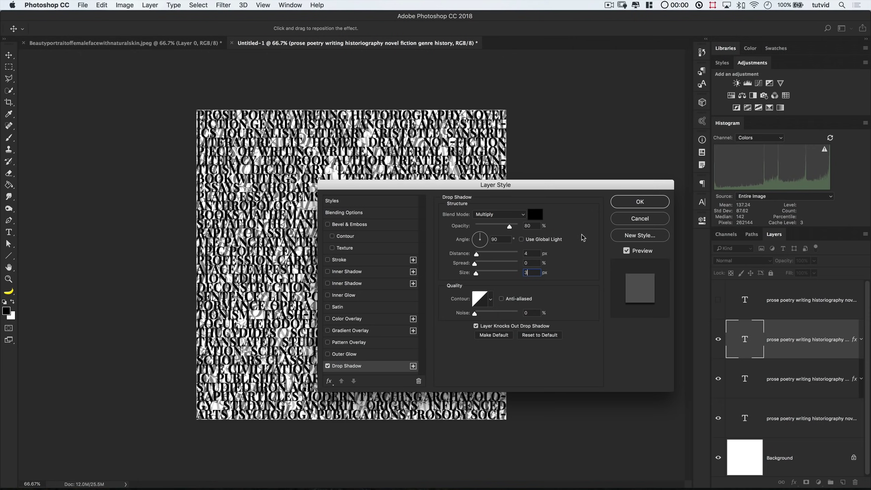
left_click(640, 203)
left_click(644, 205)
Step: Show the topmost text layer and rotate it by -15° with Free Transform
left_click(719, 300)
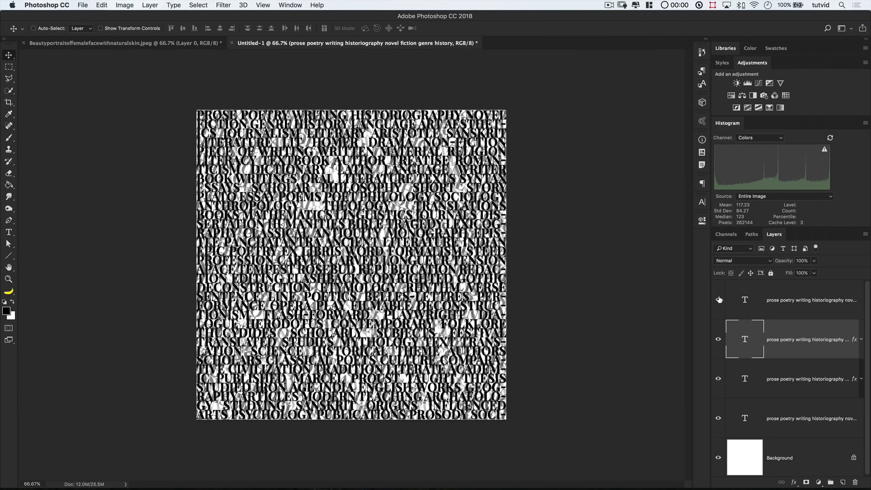
left_click(752, 301)
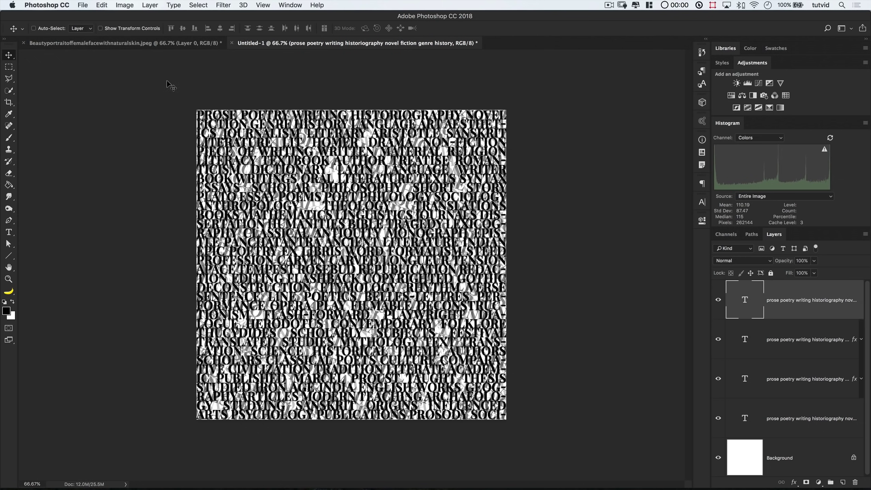
left_click(103, 5)
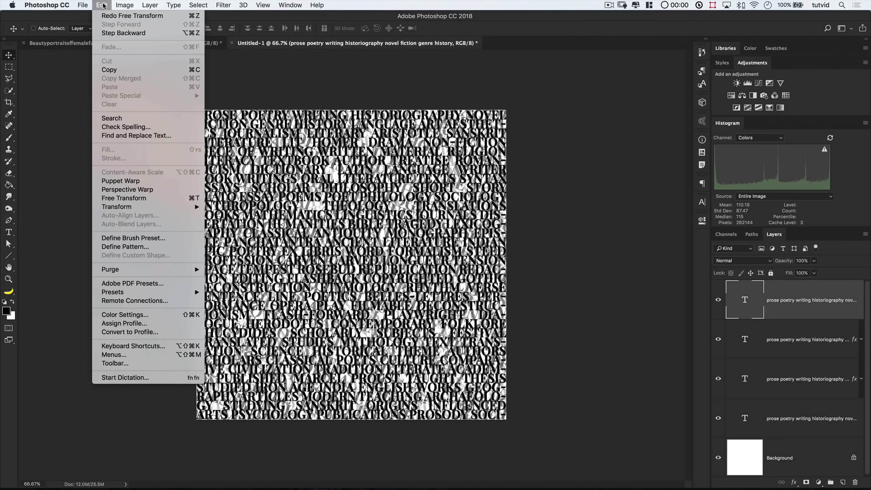
left_click(140, 198)
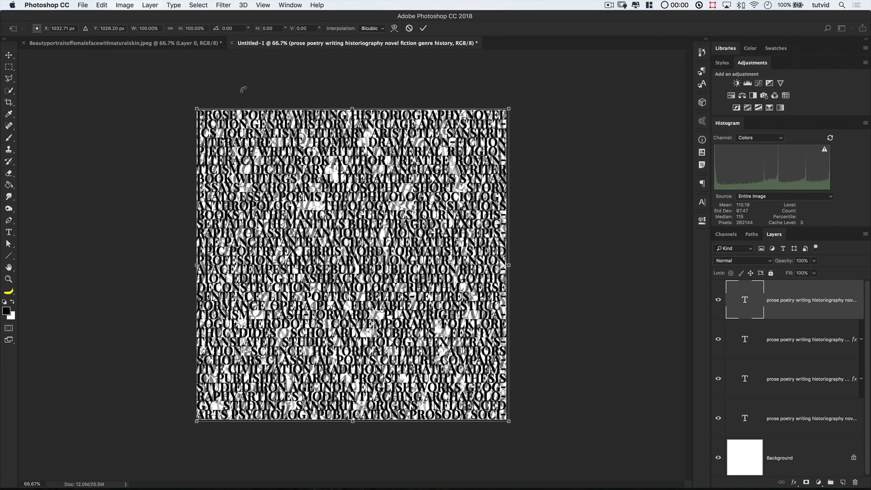
double_click(230, 28)
key("Right")
key("BackSpace")
key("BackSpace")
key("BackSpace")
key("BackSpace")
type("-15")
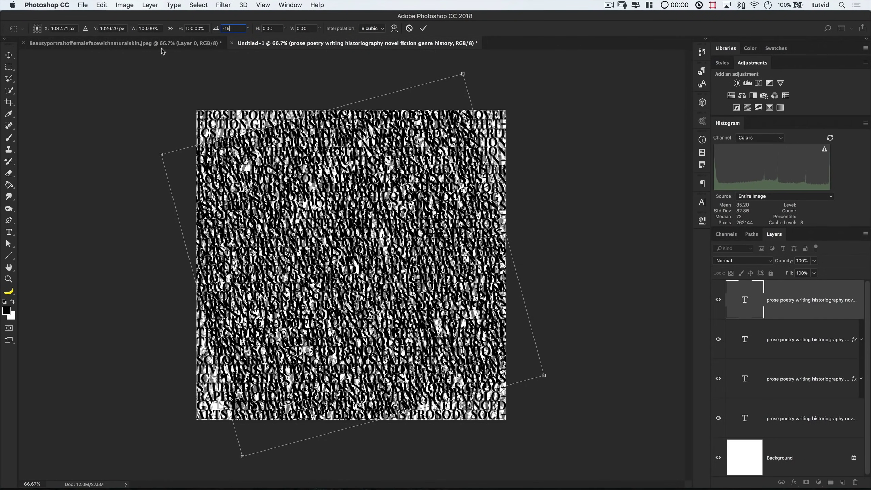
Step: Scale the topmost text layer proportionally to 160%, flip it both vertically and horizontally, and apply the transform
left_click(150, 28)
type("160")
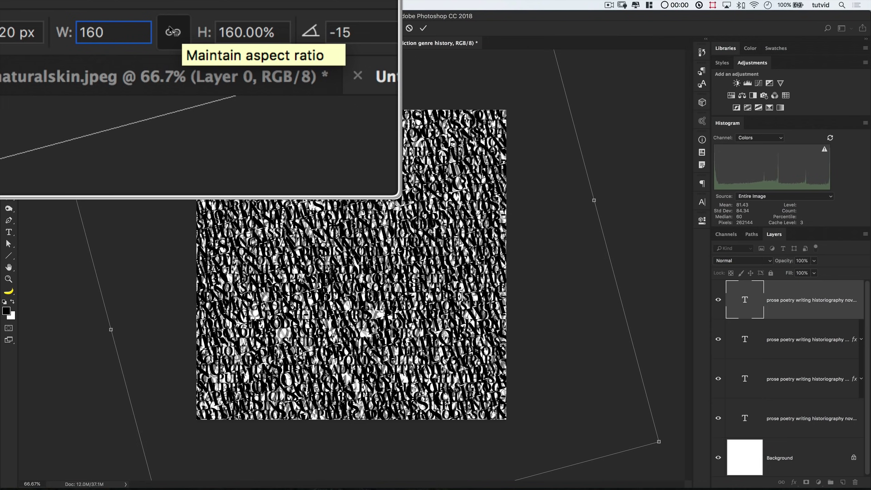
right_click(351, 201)
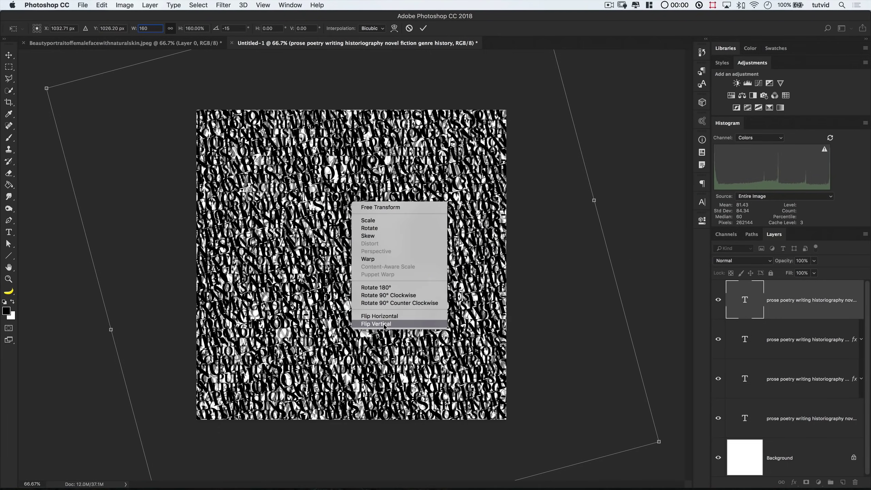
left_click(380, 327)
right_click(365, 234)
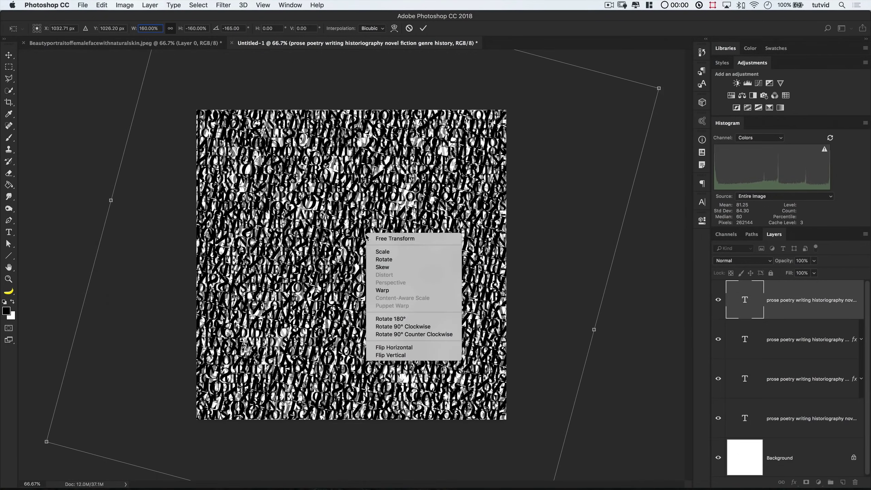
left_click(398, 343)
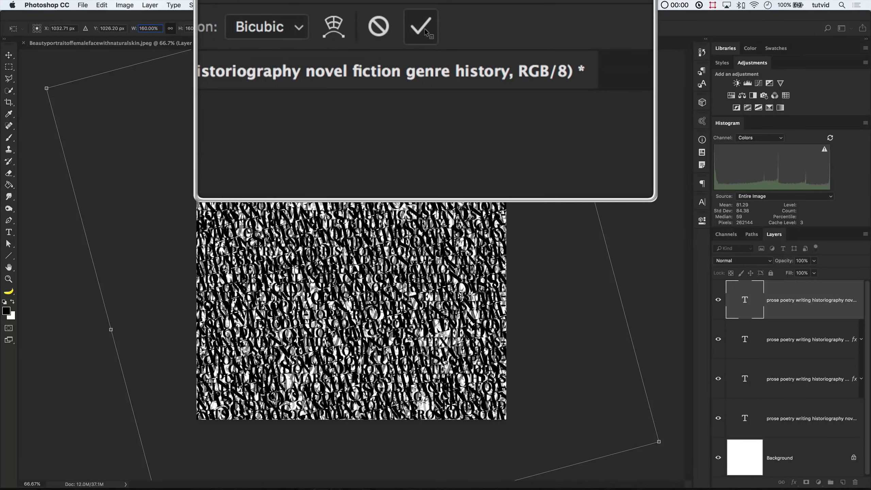
left_click(424, 29)
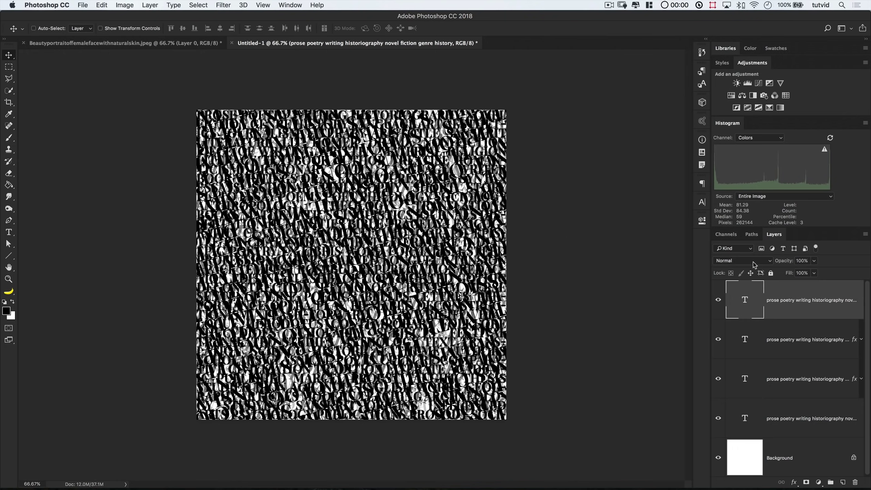
Step: Set the topmost text layer's opacity to 76% and merge all visible layers into a new layer on top
left_click(814, 261)
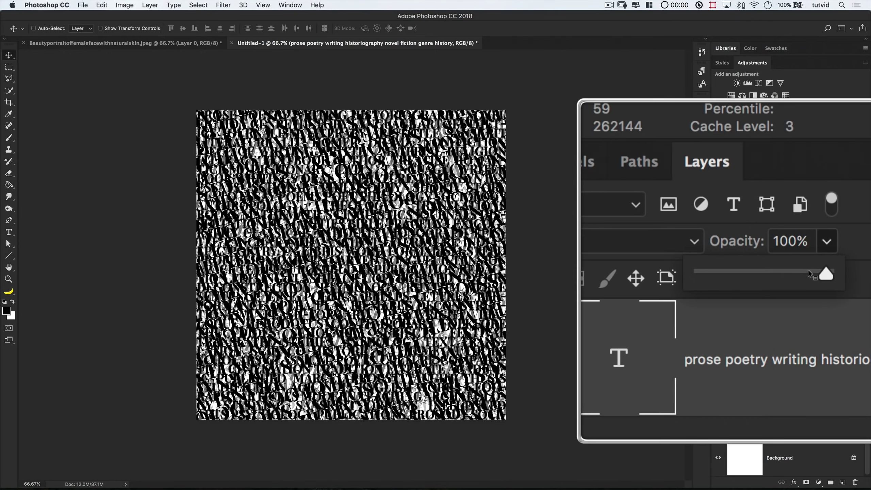
left_click_drag(815, 271, 804, 272)
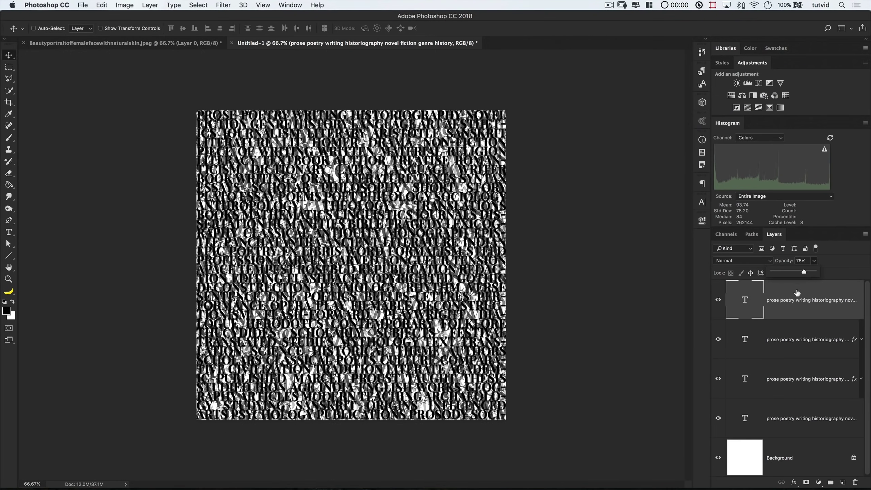
left_click(823, 293)
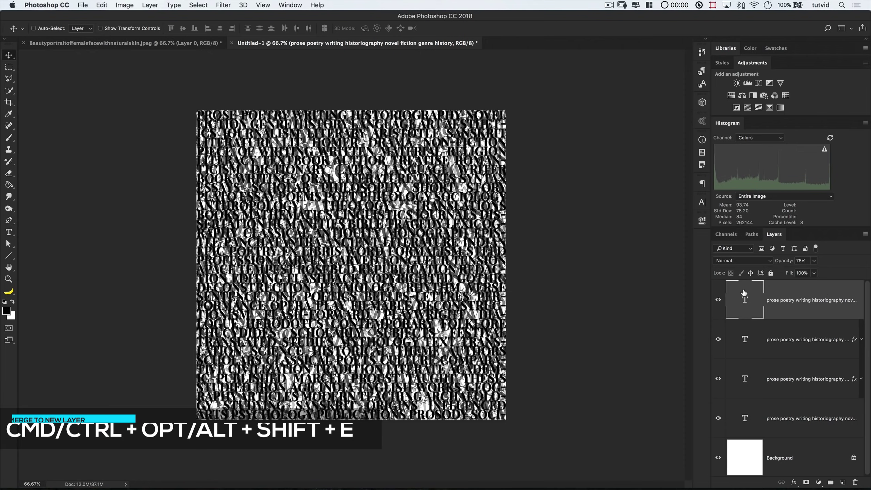
key("super+alt+shift+e")
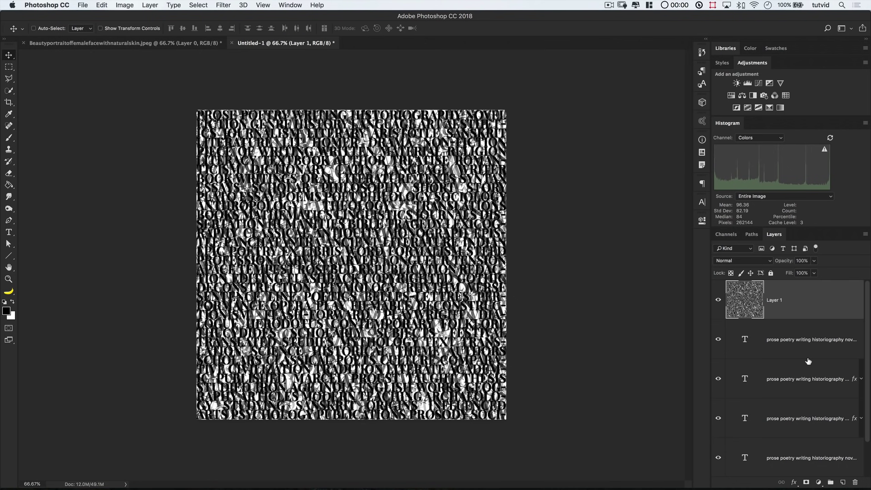
Step: In the portrait photo document, duplicate Layer 0 and convert the copy to a smart object
left_click(147, 43)
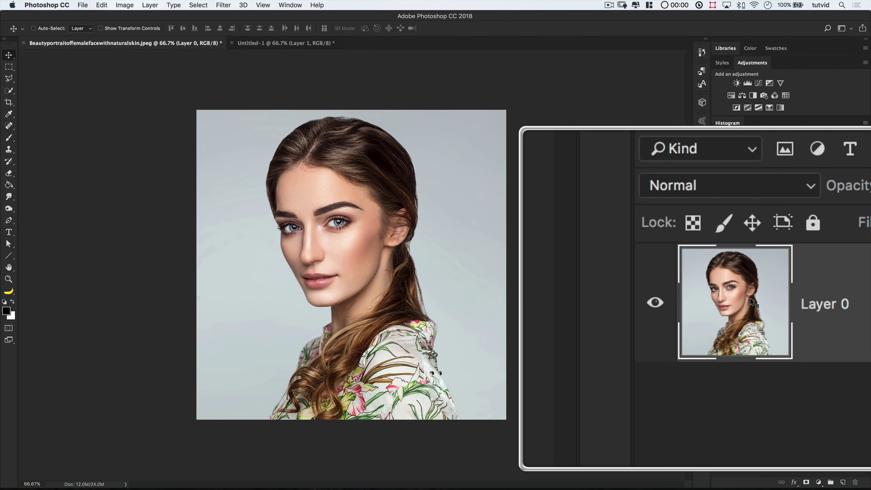
key("super+j")
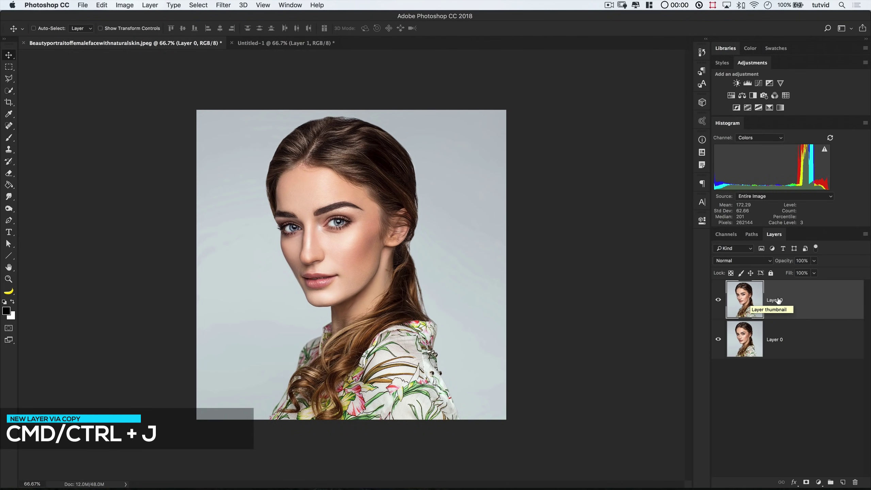
right_click(784, 288)
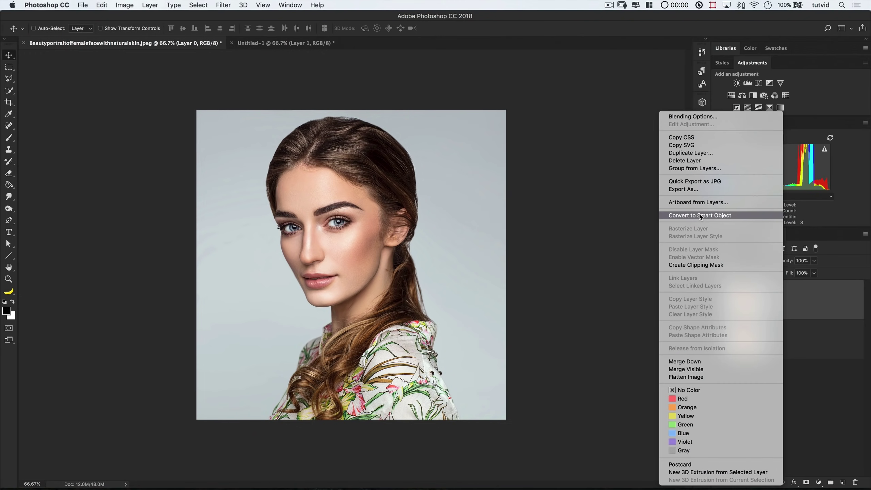
left_click(690, 206)
Step: Apply a reversed black-to-white Gradient Map to the portrait smart object
left_click(124, 5)
mouse_move(144, 28)
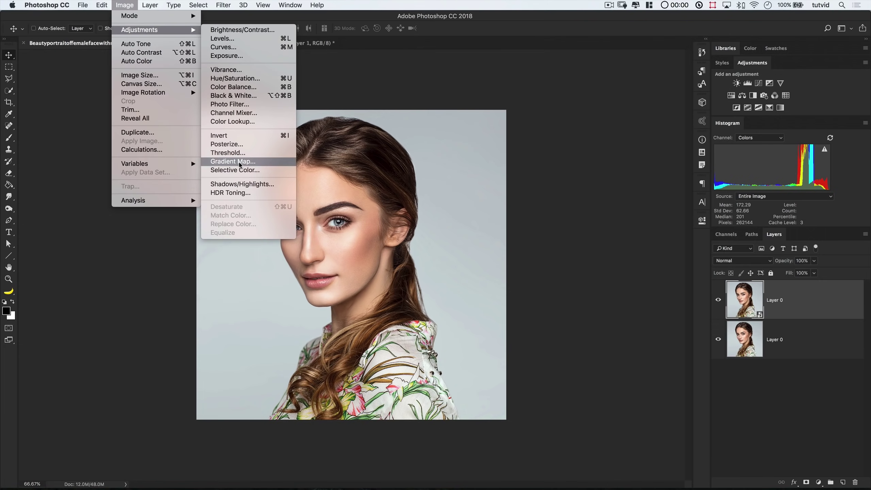
left_click(237, 161)
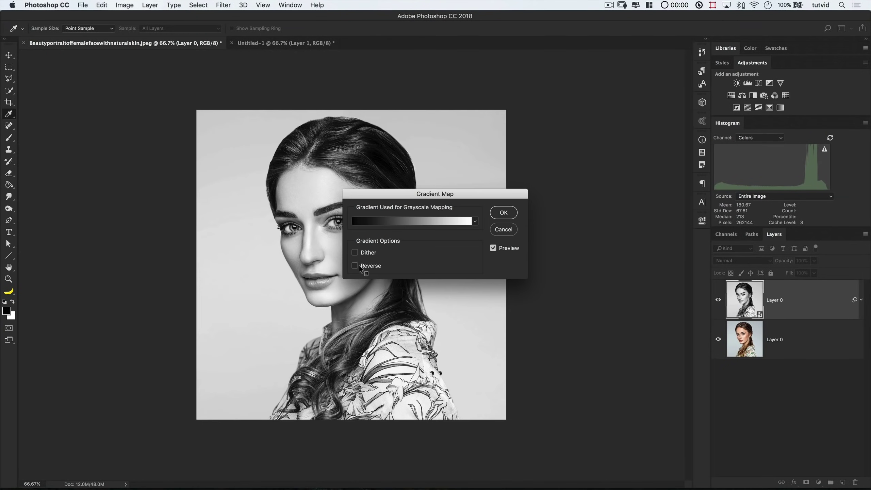
left_click(355, 265)
left_click(507, 212)
key("v")
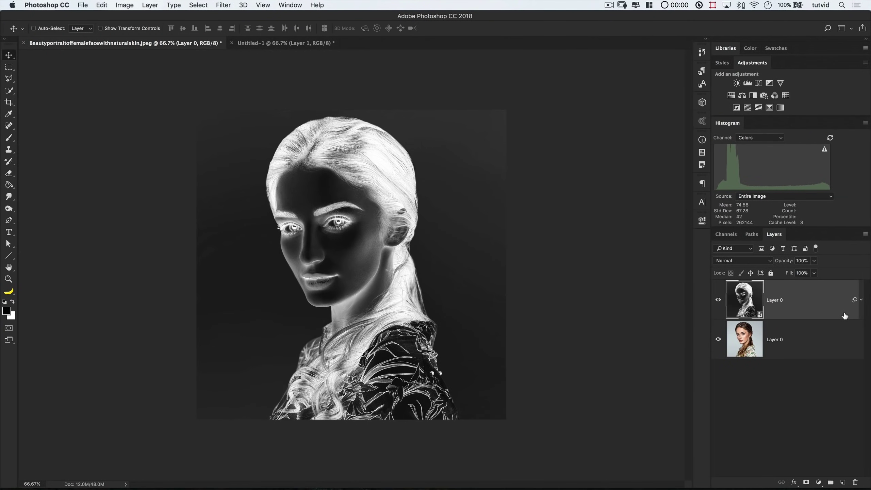
Step: Expand the portrait's smart filters and apply a second Gradient Map with Reverse enabled
left_click(861, 300)
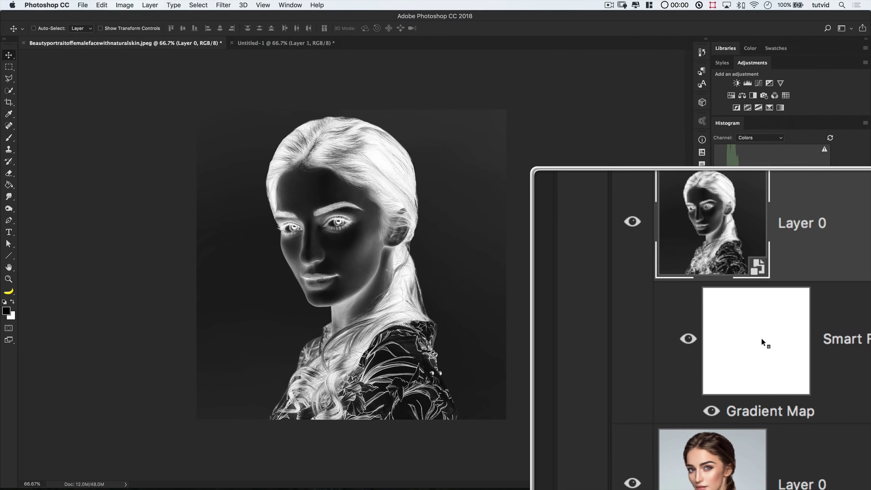
left_click(124, 5)
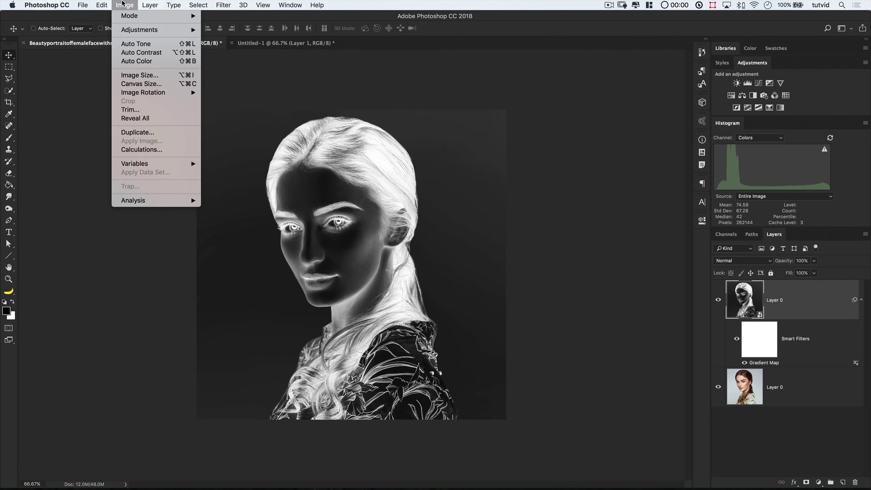
mouse_move(144, 30)
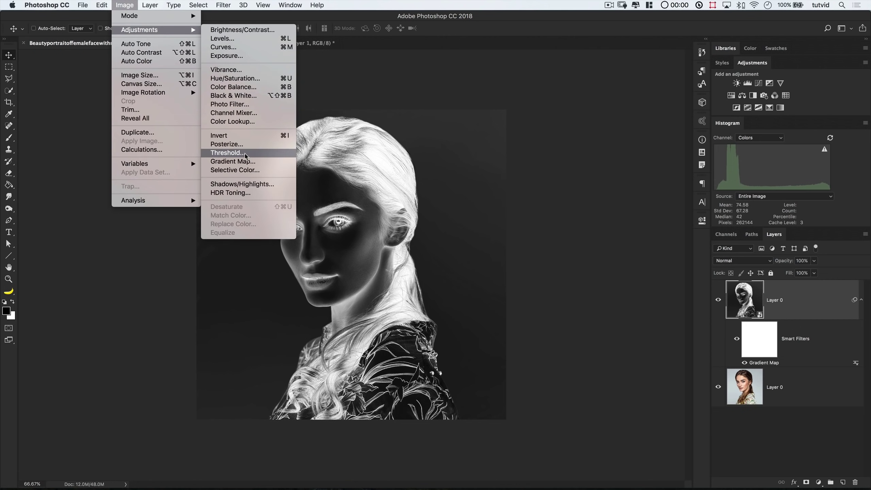
left_click(244, 162)
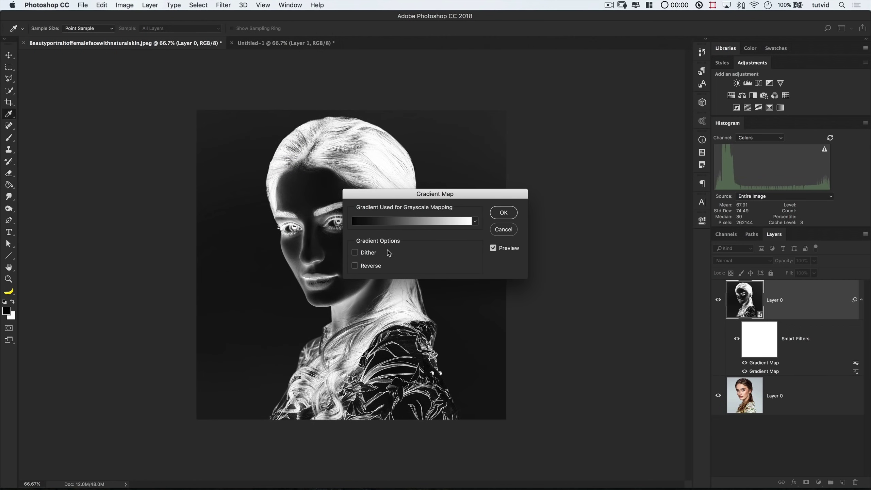
left_click(370, 266)
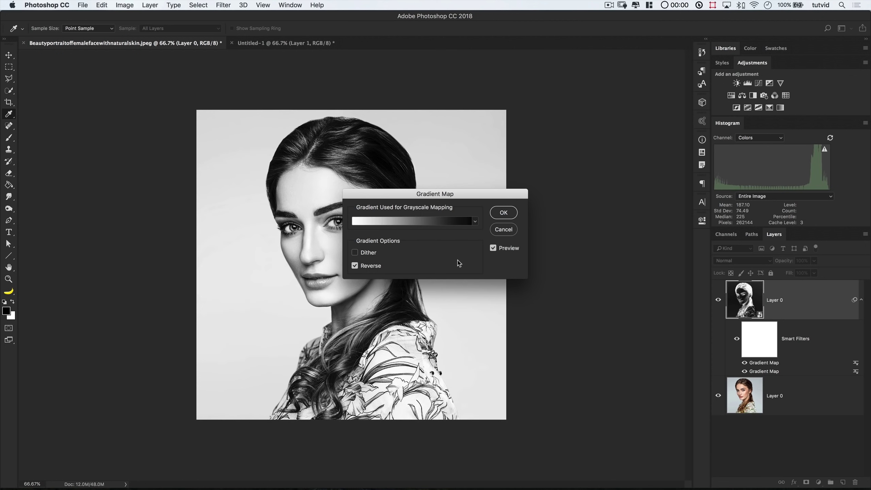
left_click(503, 212)
Step: Apply a Gaussian Blur smart filter with a 4-pixel radius to the portrait smart object
left_click(223, 5)
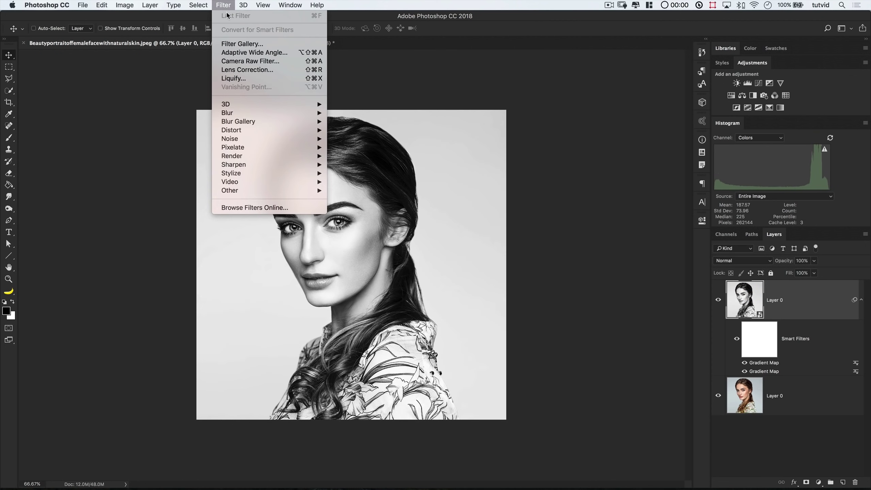
mouse_move(242, 113)
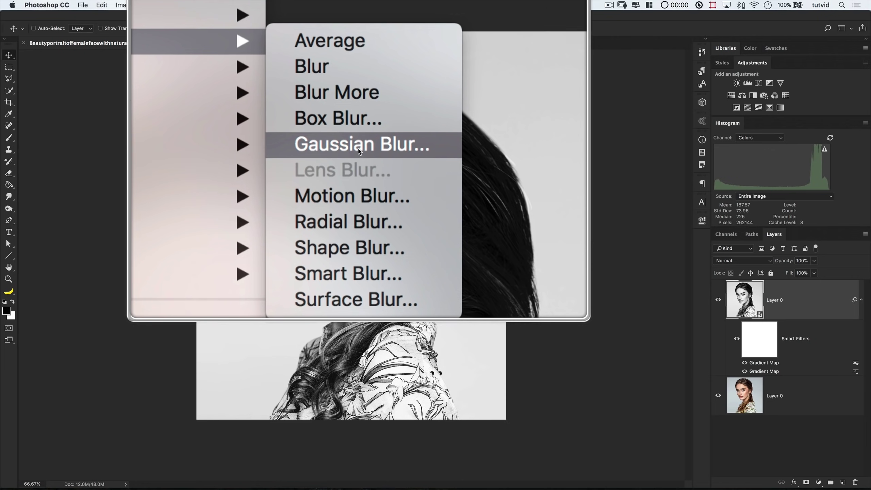
left_click(359, 151)
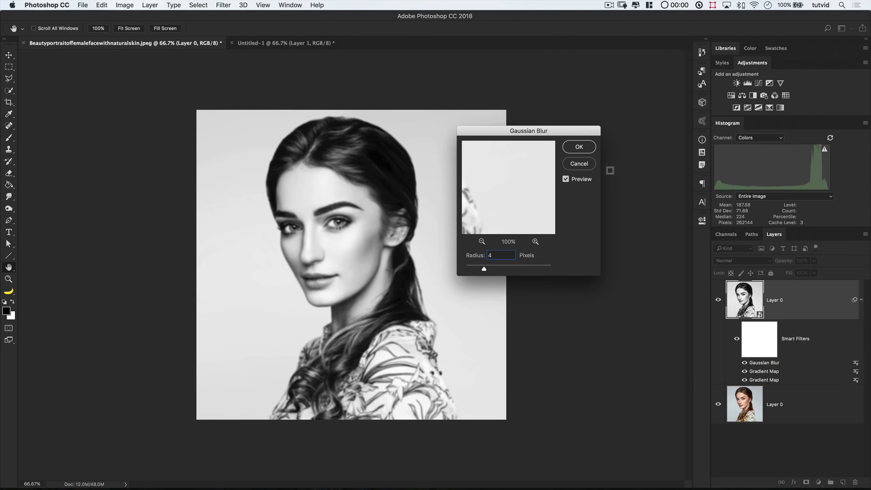
left_click(580, 148)
Step: Save the portrait document to the Desktop as displace.psd in Photoshop format with Maximize Compatibility
key("super+shift+s")
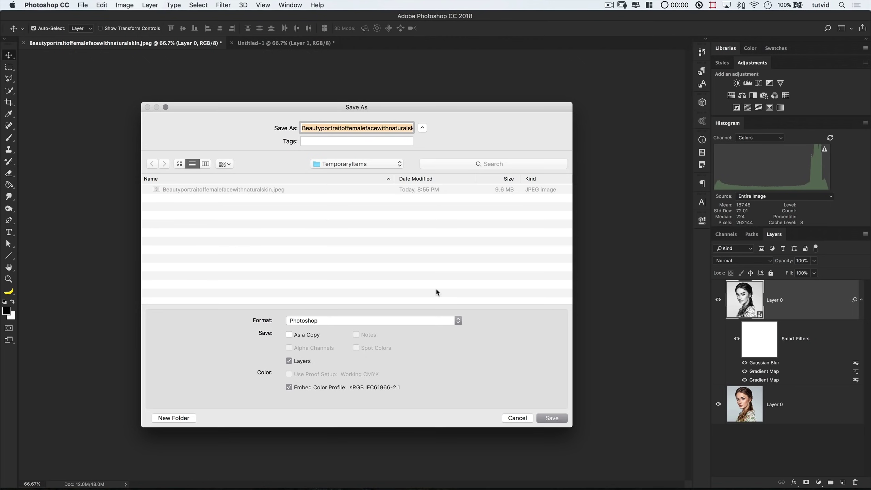
type("displace.psd")
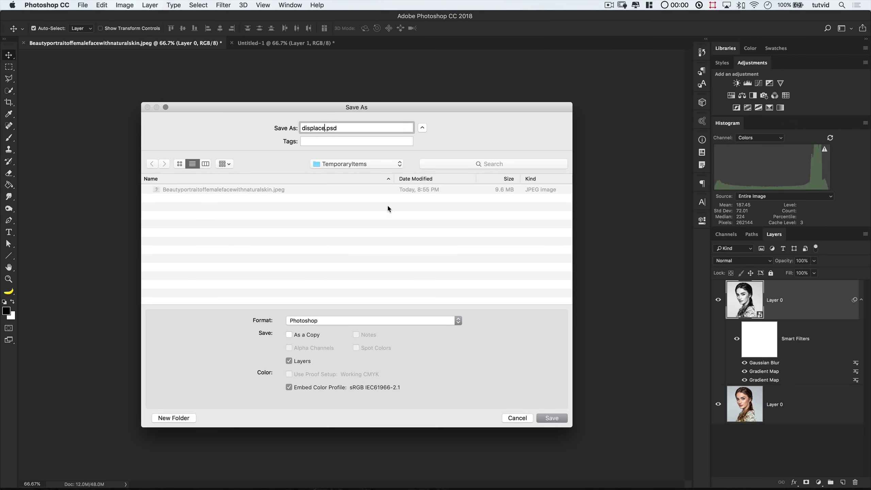
key("super+d")
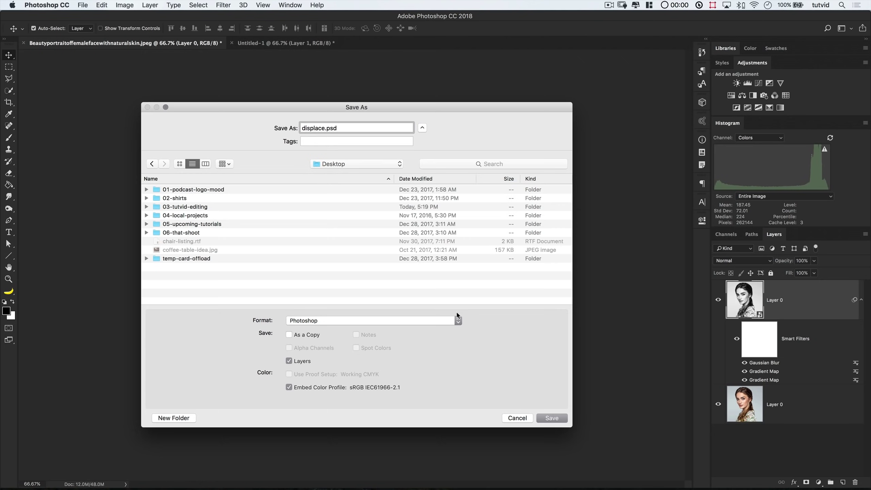
left_click(552, 418)
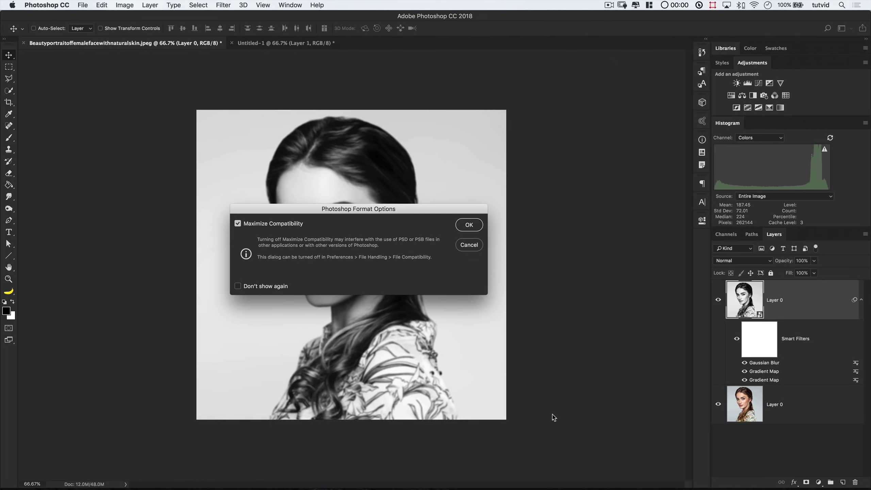
left_click(469, 224)
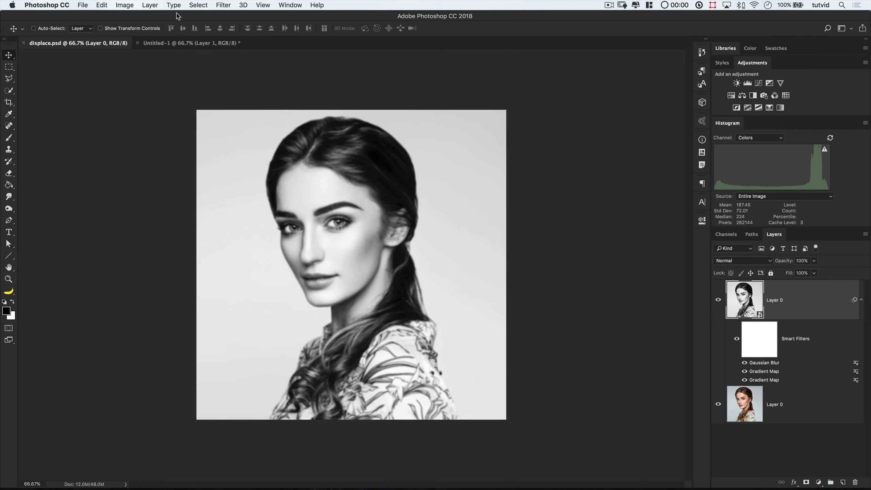
Step: Save another version of the portrait document to the Desktop as working-file.psd
left_click(83, 9)
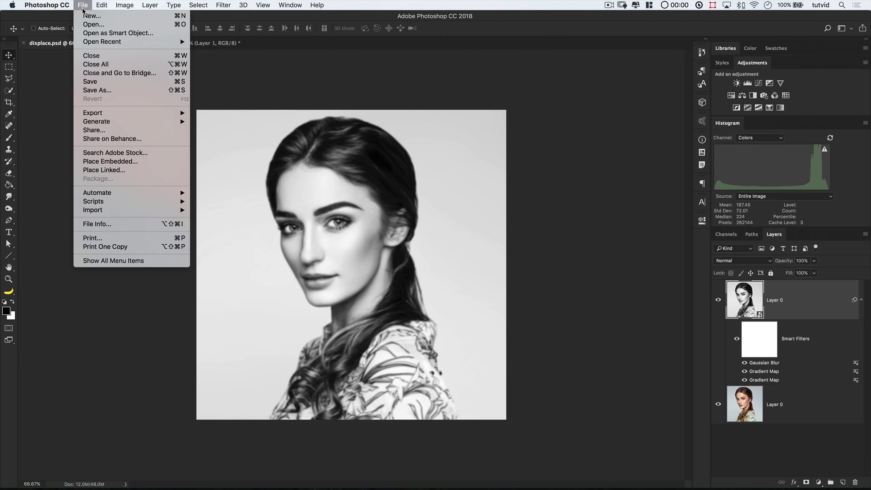
left_click(97, 90)
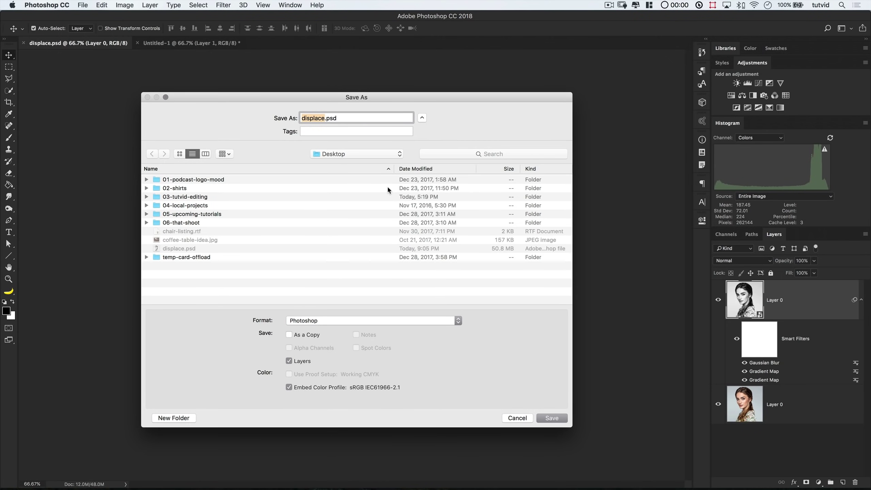
type("working-file")
left_click(552, 418)
left_click(475, 223)
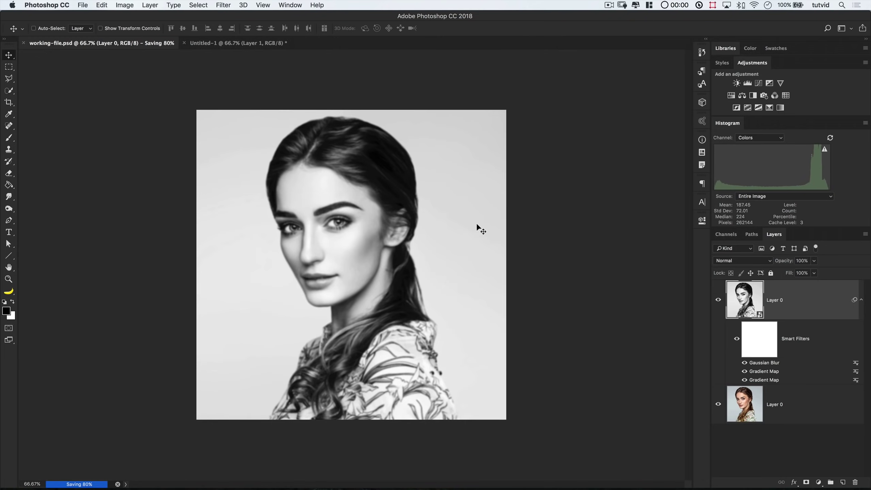
Step: Copy the merged text layer from Untitled-1 into working-file.psd, aligned with the canvas, and rename it type-pattern
left_click(214, 41)
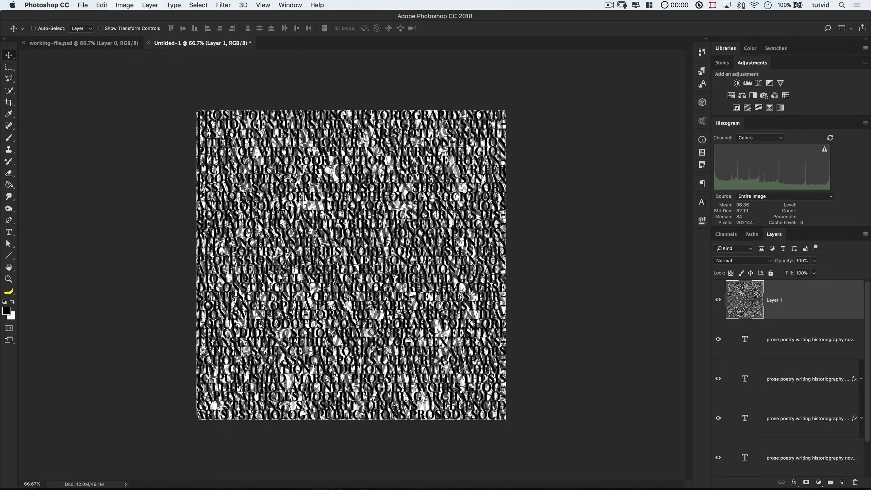
left_click_drag(303, 227, 96, 46)
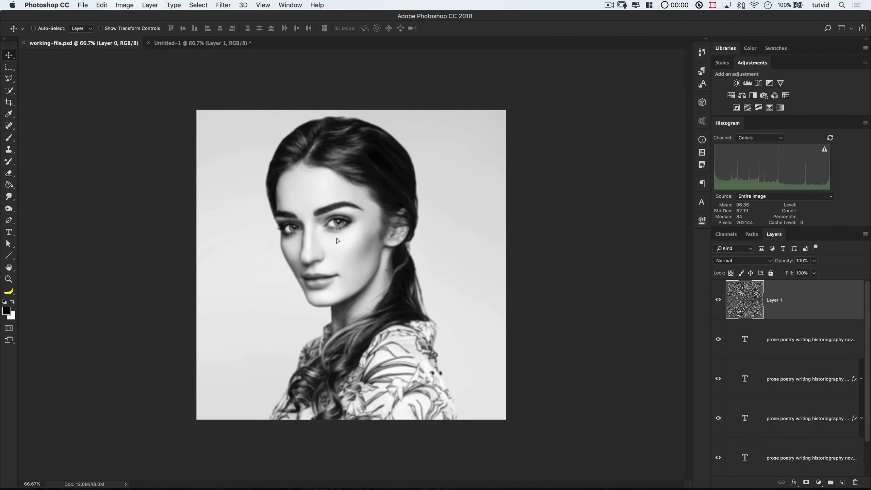
left_click_drag(348, 245, 347, 245)
double_click(774, 300)
type("tern")
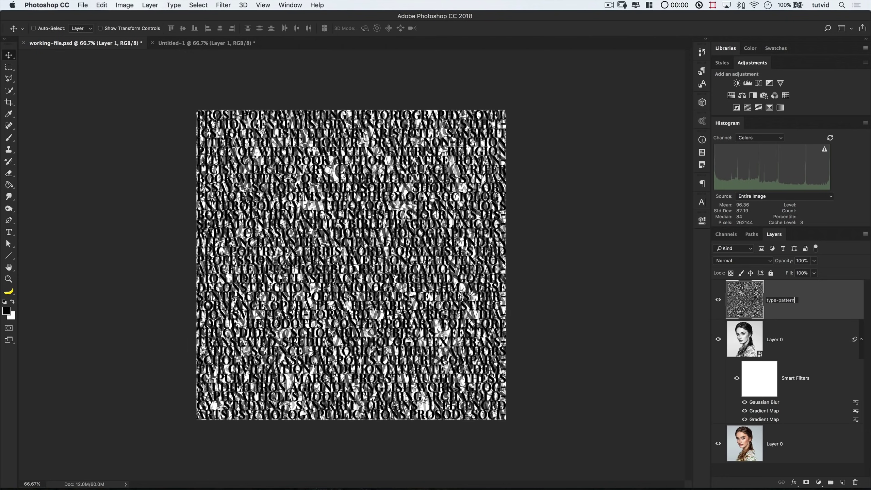
key("Return")
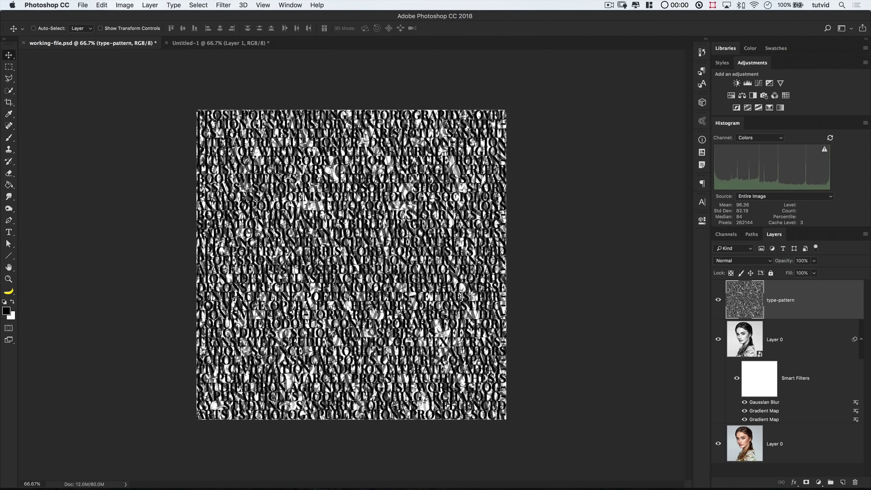
Step: Set the type-pattern layer to Multiply and add an Invert adjustment layer clipped to it
left_click(735, 260)
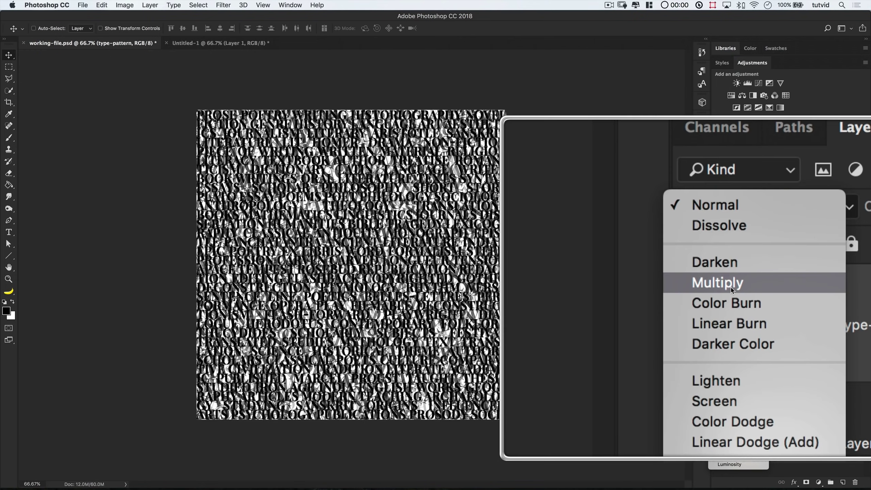
left_click(726, 285)
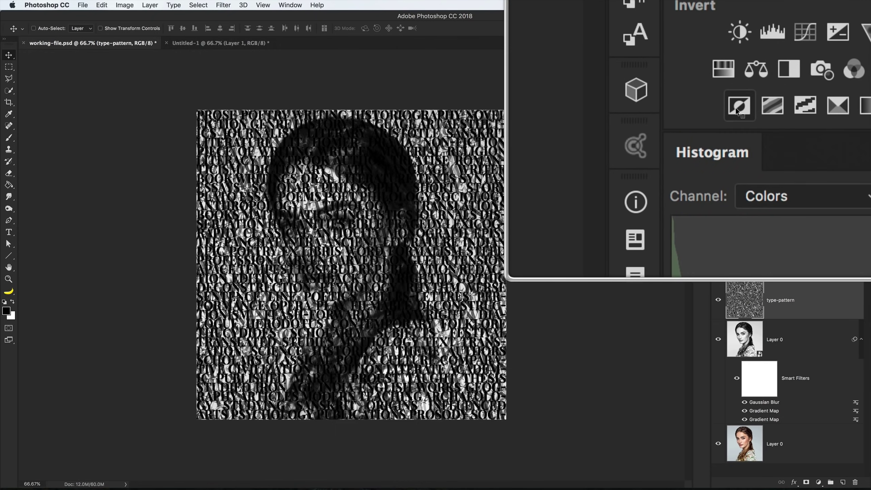
left_click(737, 108)
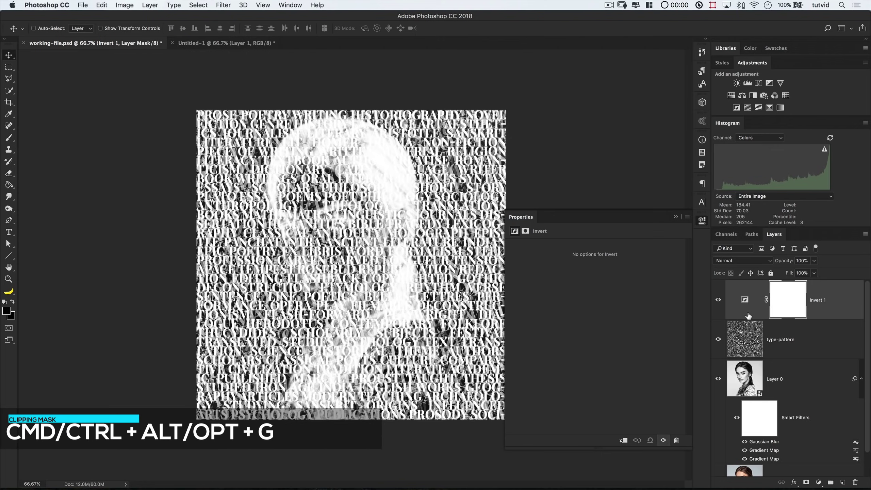
key("super+alt+g")
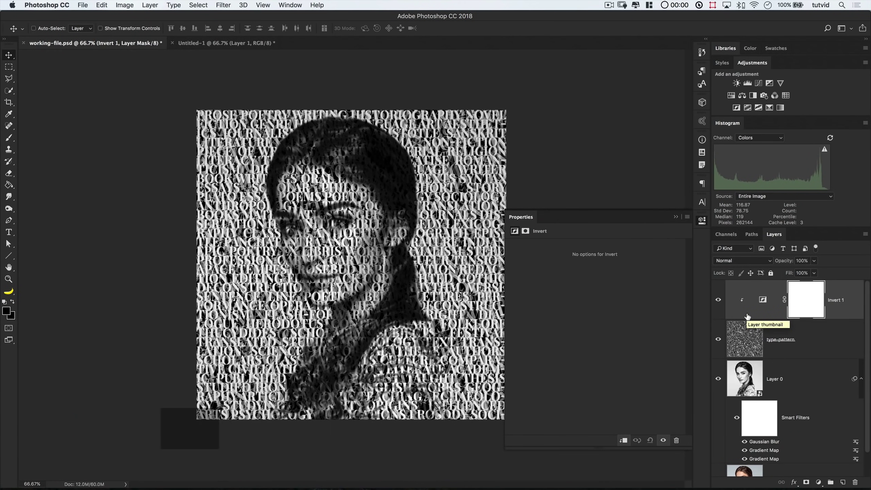
Step: Hide the type-pattern layer and turn off the Gaussian Blur smart filter on the black-and-white portrait layer
left_click(716, 339)
left_click(737, 379)
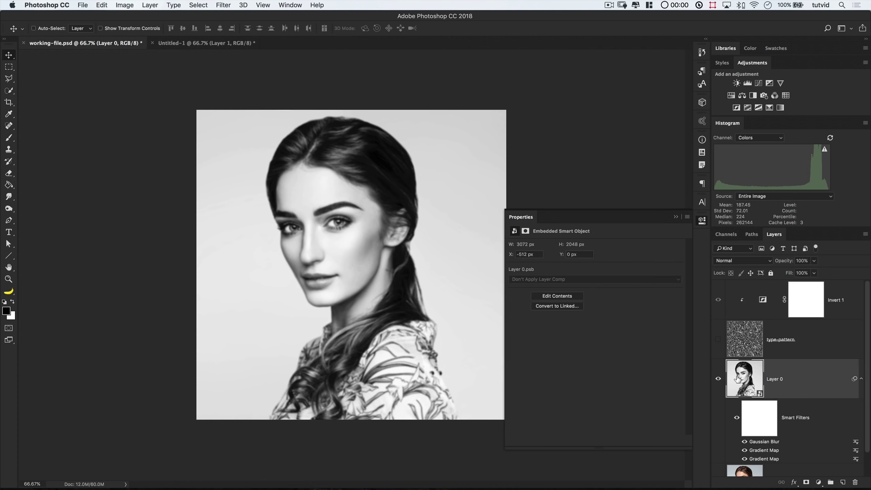
left_click(8, 91)
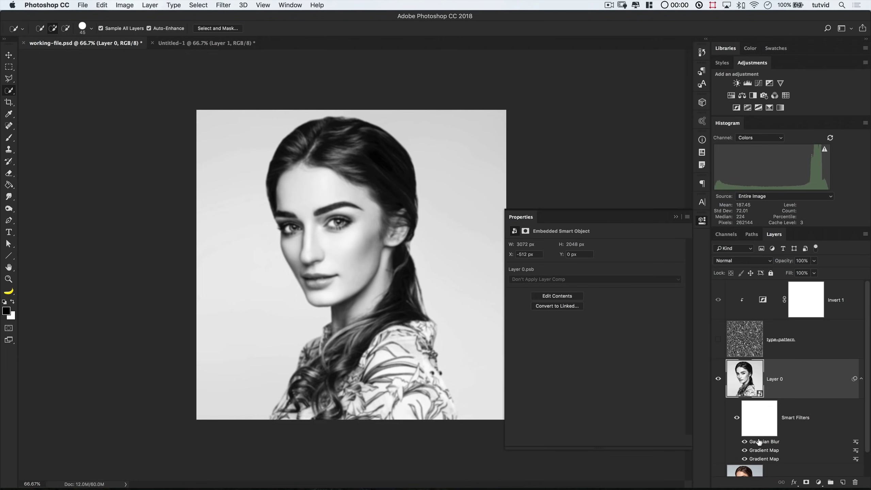
left_click(744, 442)
left_click(702, 221)
Step: Select the woman with Quick Selection and refine the hair edges in Select and Mask, outputting to a selection
mouse_move(274, 188)
left_mouse_down()
mouse_move(310, 133)
mouse_move(399, 160)
mouse_move(417, 312)
mouse_move(319, 191)
left_mouse_up()
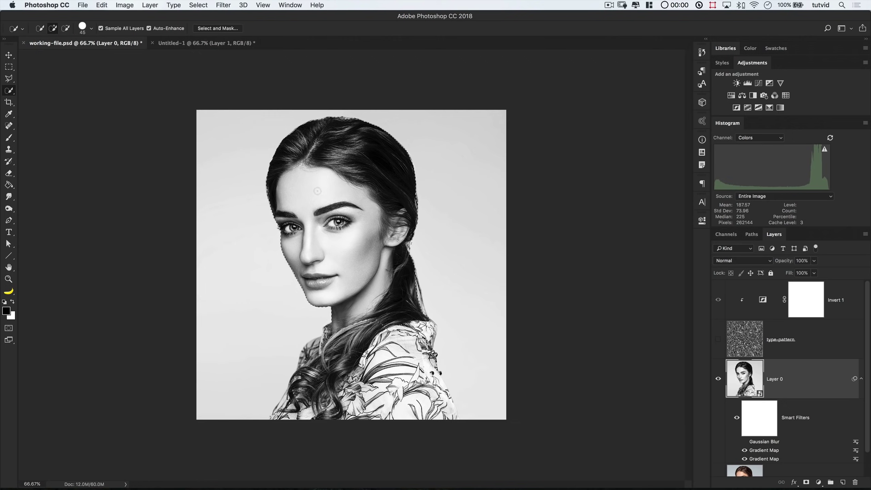
mouse_move(344, 326)
left_mouse_down()
mouse_move(305, 358)
mouse_move(276, 415)
mouse_move(324, 356)
mouse_move(428, 327)
mouse_move(454, 423)
left_mouse_up()
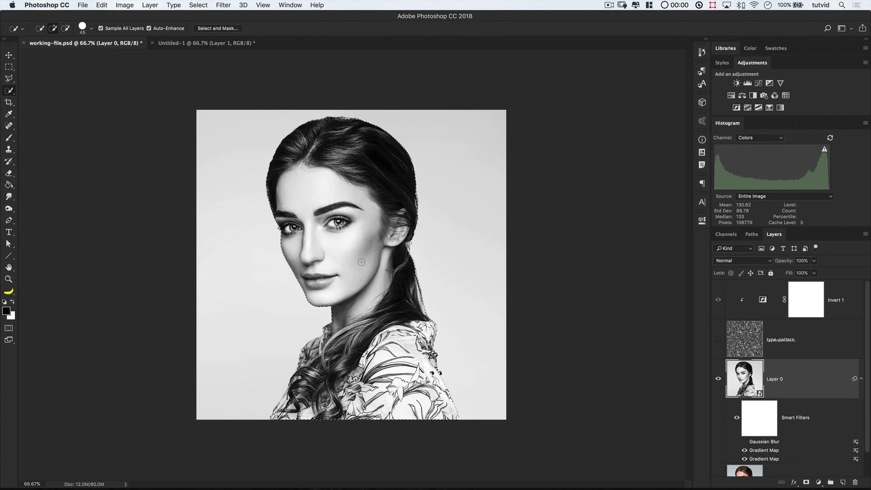
left_click(197, 5)
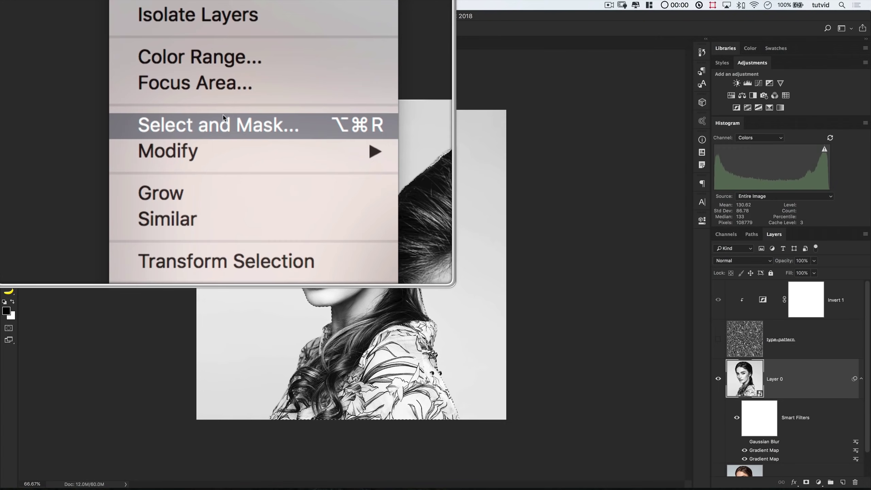
left_click(213, 112)
key("bracketright")
key("bracketright")
mouse_move(287, 213)
left_mouse_down()
mouse_move(302, 144)
mouse_move(394, 123)
mouse_move(432, 261)
left_mouse_up()
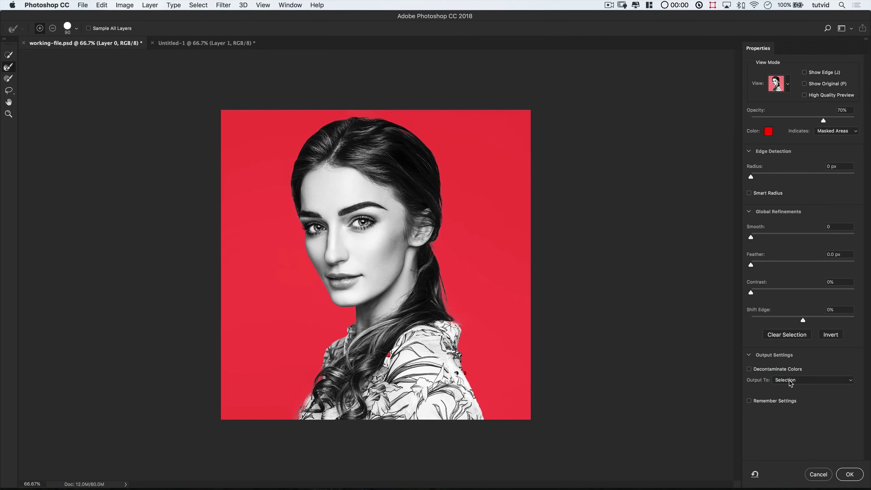
left_click(847, 475)
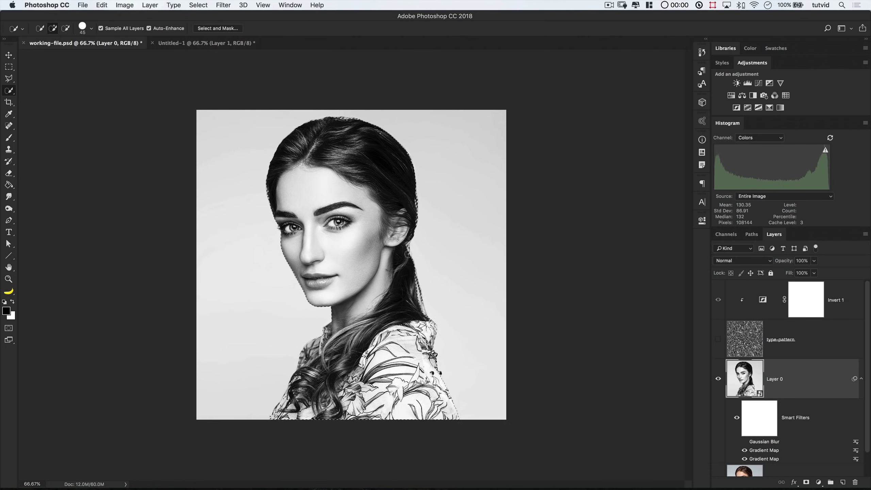
Step: Show the type-pattern layer again and group it with the Invert adjustment layer under the name pattern
left_click(718, 339)
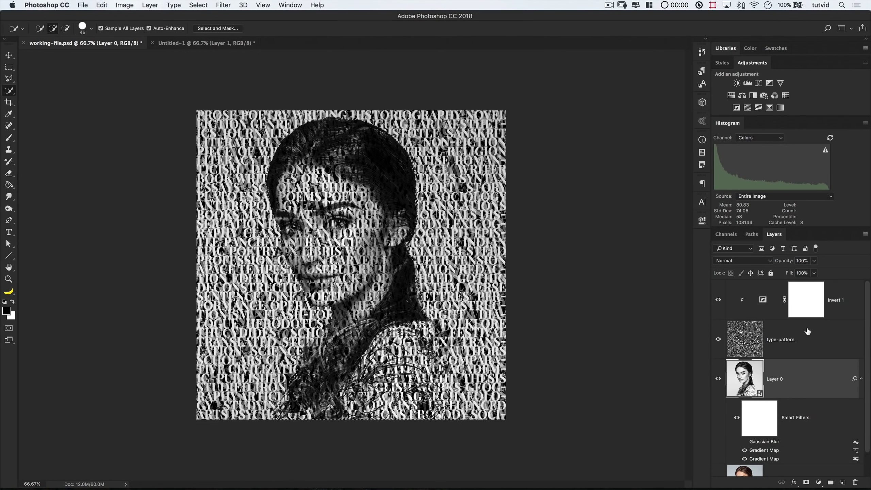
left_click(819, 331)
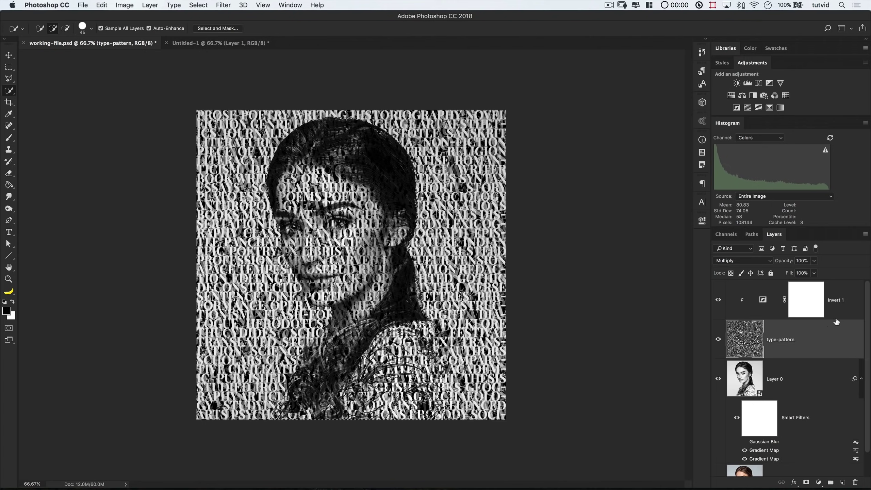
left_click(845, 313, "shift")
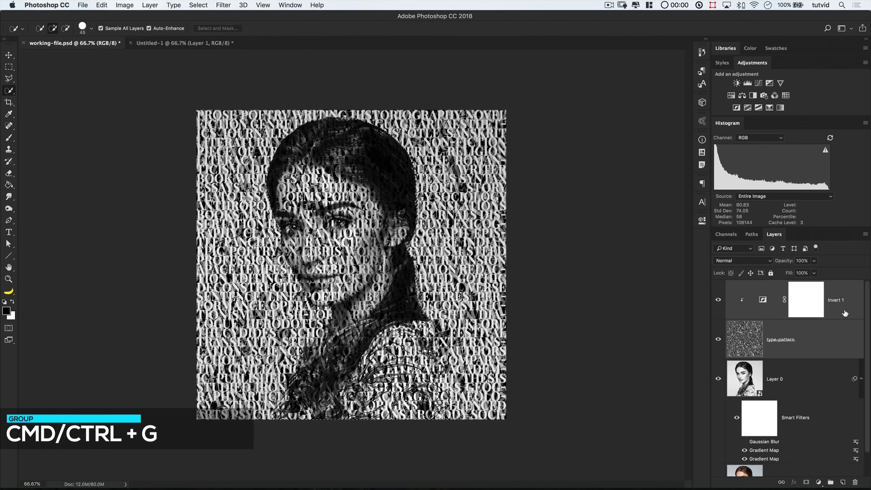
key("super+g")
double_click(752, 285)
type("pattern")
key("Return")
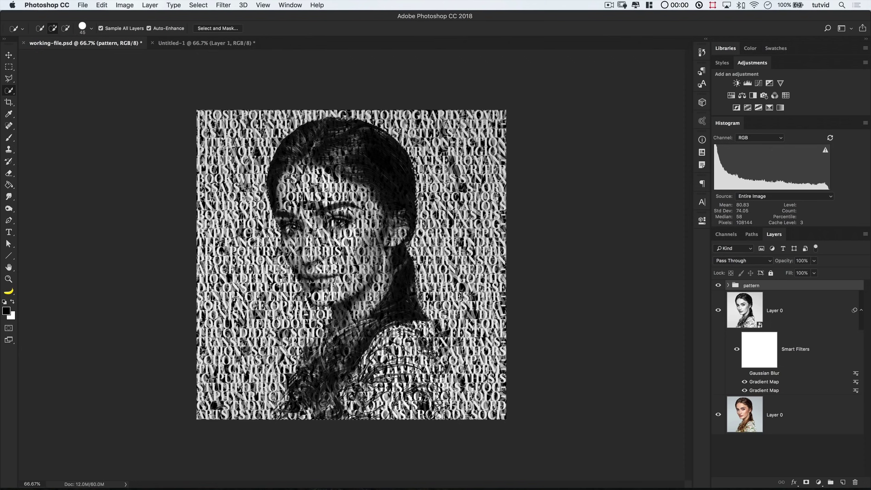
Step: Add a layer mask to the pattern group that reveals only the selected woman
left_click(155, 5)
mouse_move(194, 153)
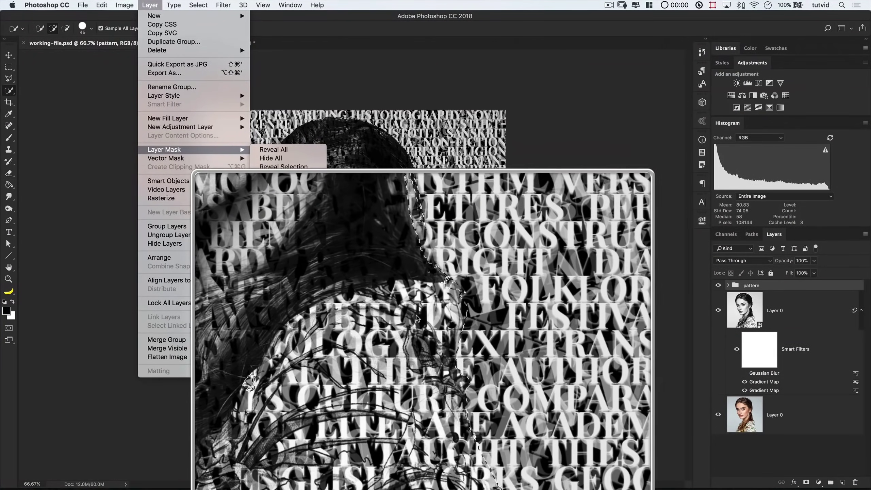
left_click(283, 166)
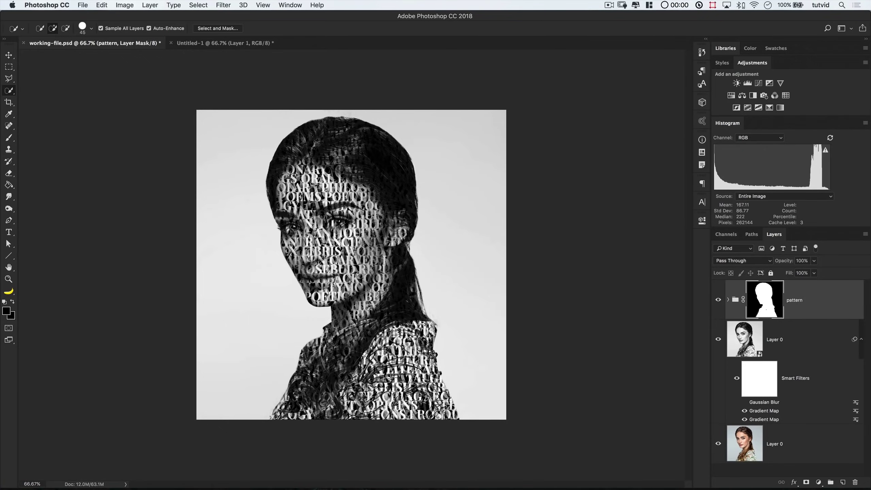
Step: Convert the type-pattern layer inside the pattern group to a smart object
left_click(728, 301)
left_click(816, 373)
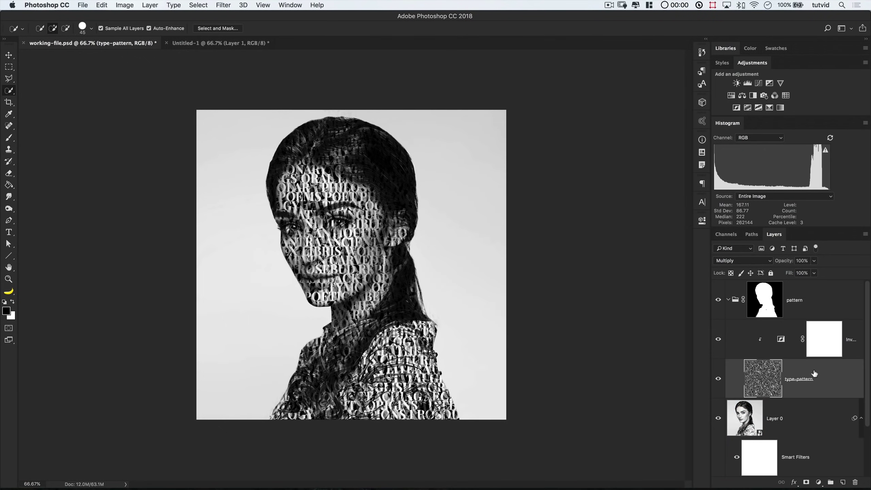
right_click(801, 372)
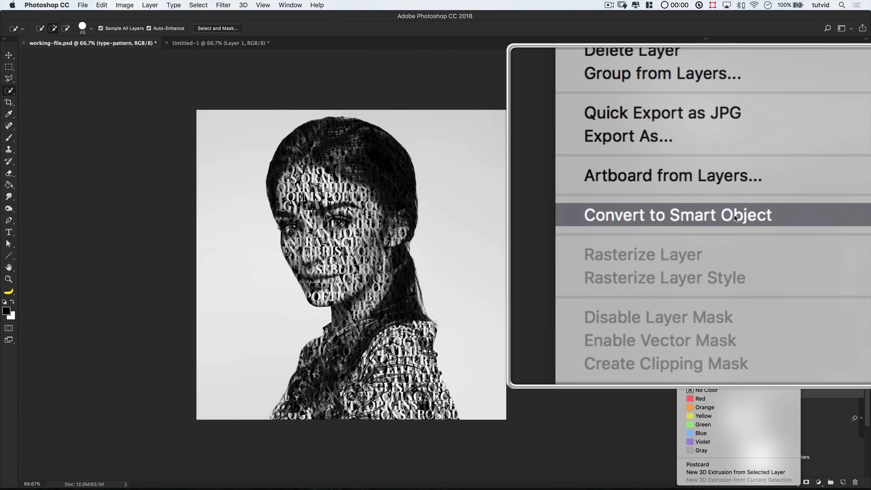
left_click(732, 215)
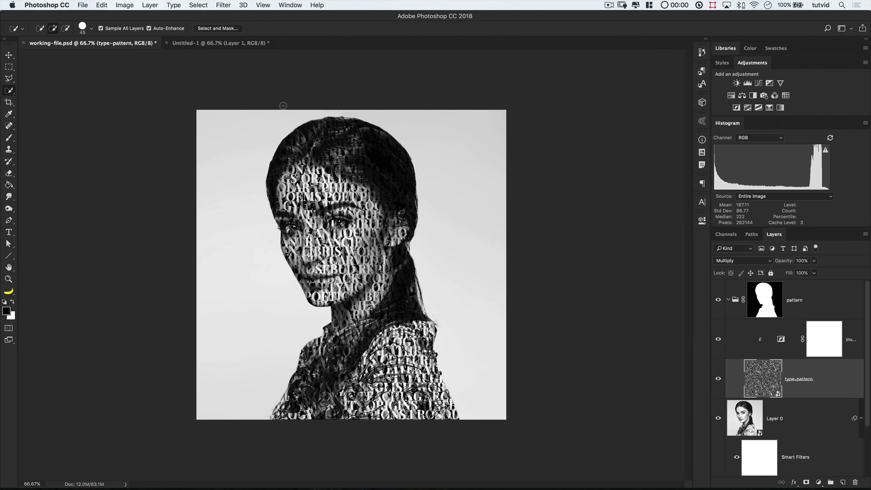
Step: Apply the Displace filter to the type-pattern layer using displace.psd from the Desktop as the displacement map
left_click(223, 5)
mouse_move(241, 131)
left_click(358, 131)
left_click(536, 239)
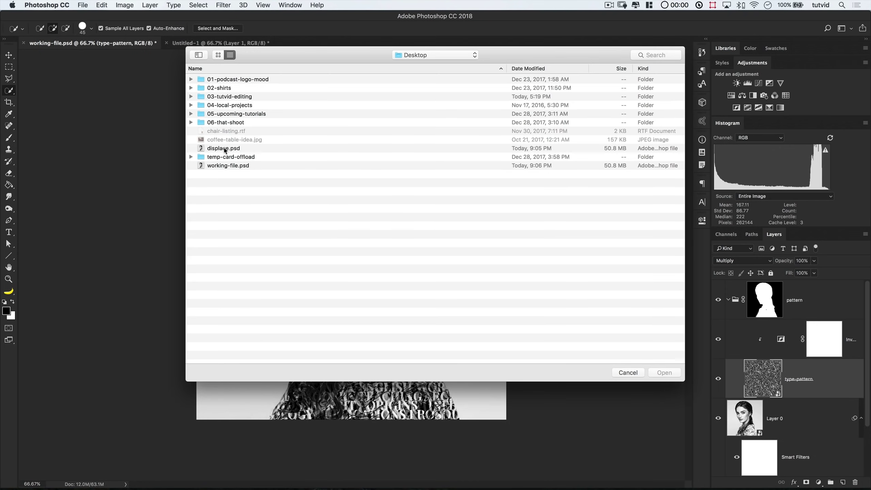
left_click(225, 148)
double_click(224, 148)
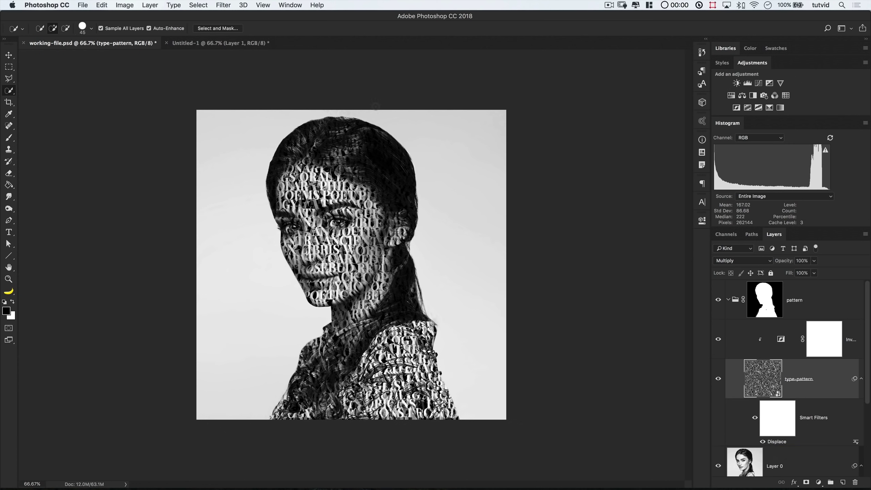
Step: Apply Smart Sharpen to type-pattern with Amount 200%, Radius 1.0 px, Reduce Noise 40%, removing Gaussian Blur, and collapse its smart filters
left_click(224, 5)
mouse_move(254, 164)
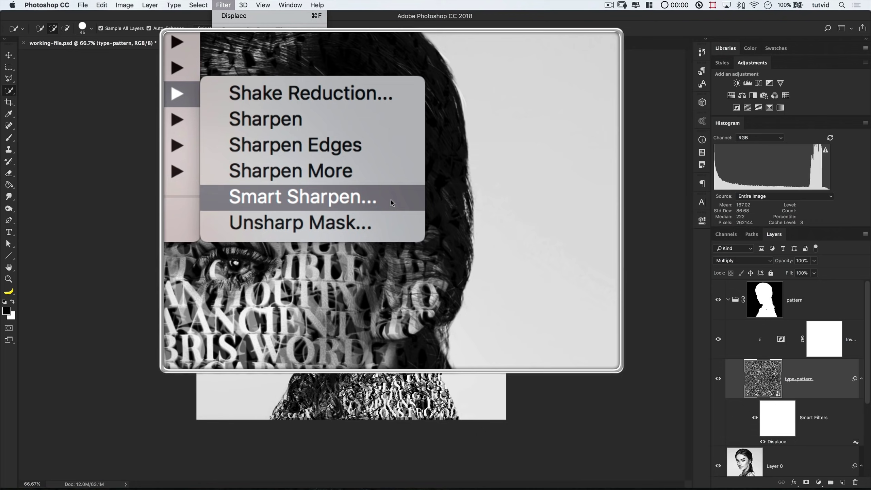
left_click(392, 203)
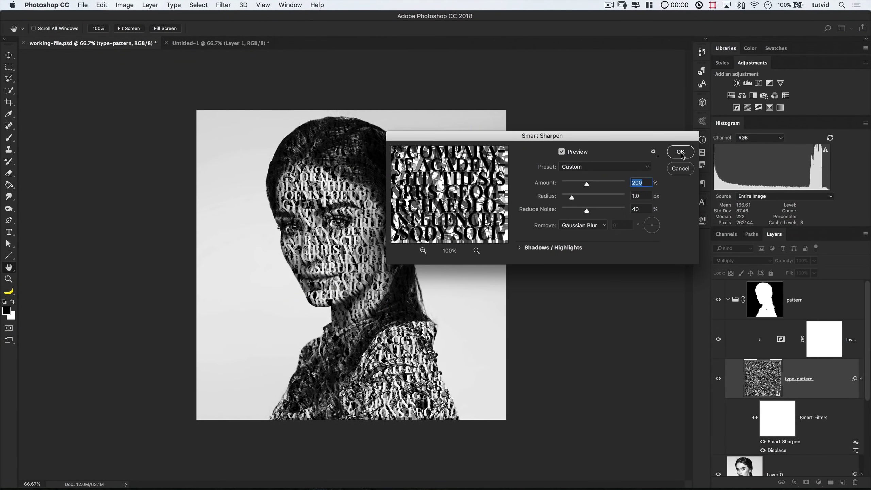
left_click(681, 152)
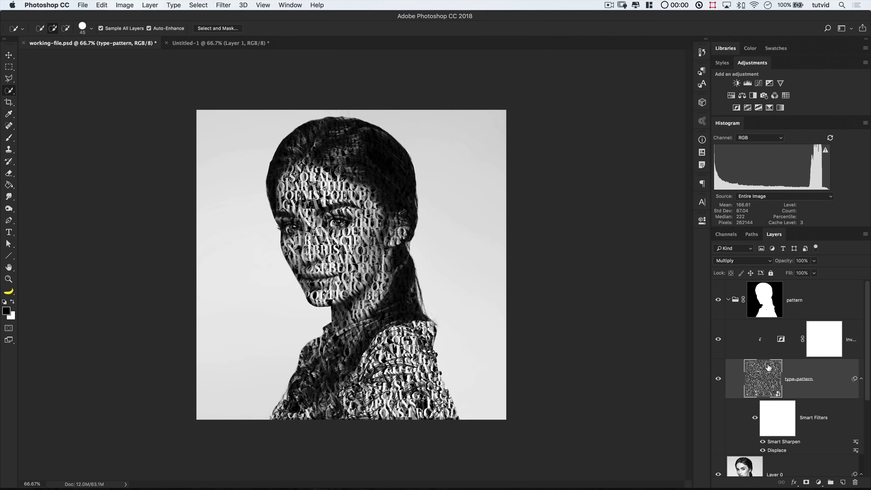
left_click(861, 379)
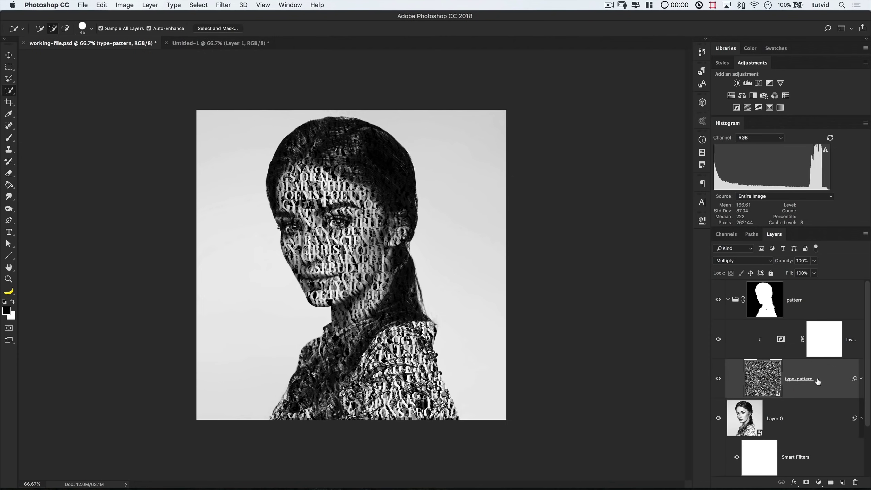
Step: Add a layer mask to type-pattern and set up a black 67 px brush with 0% hardness
left_click(806, 482)
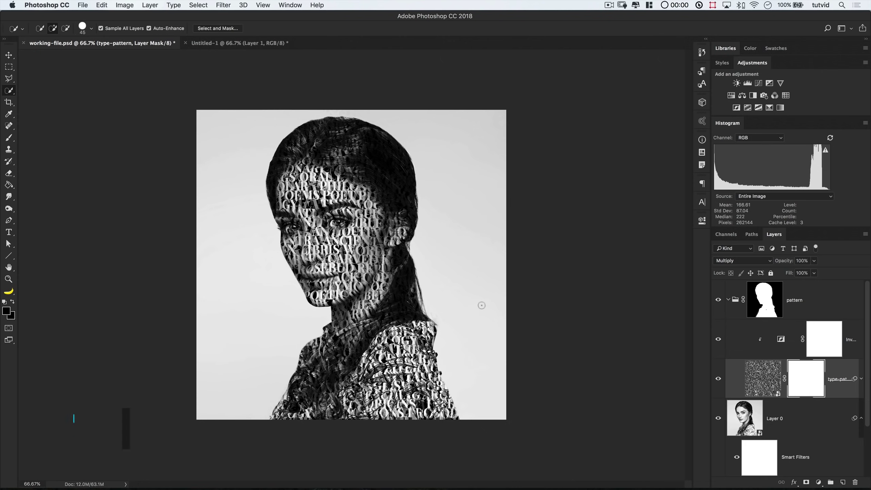
key("d")
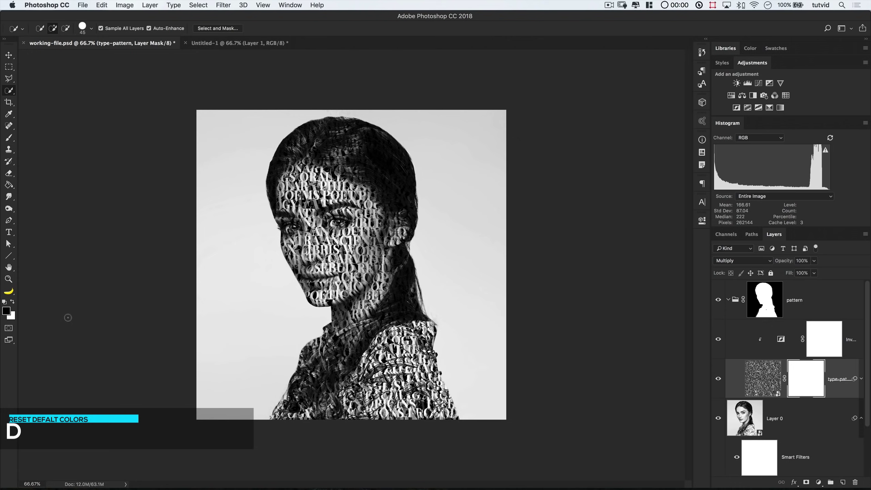
left_click(9, 138)
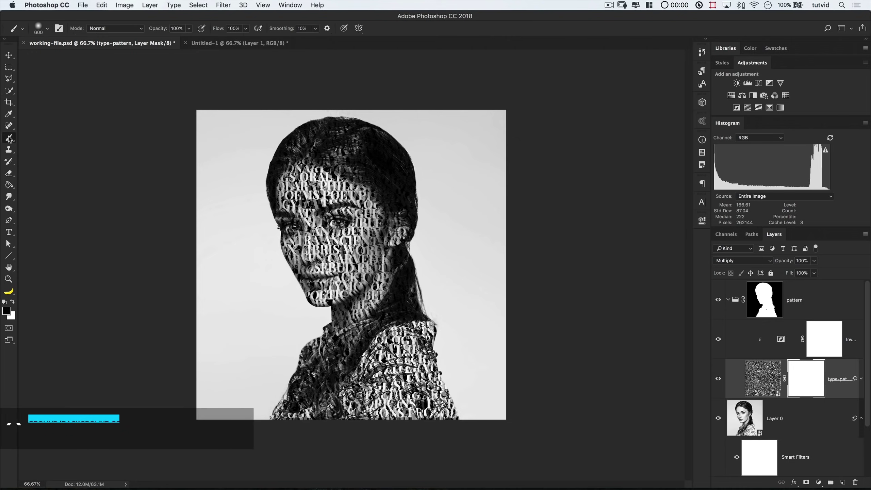
right_click(334, 205)
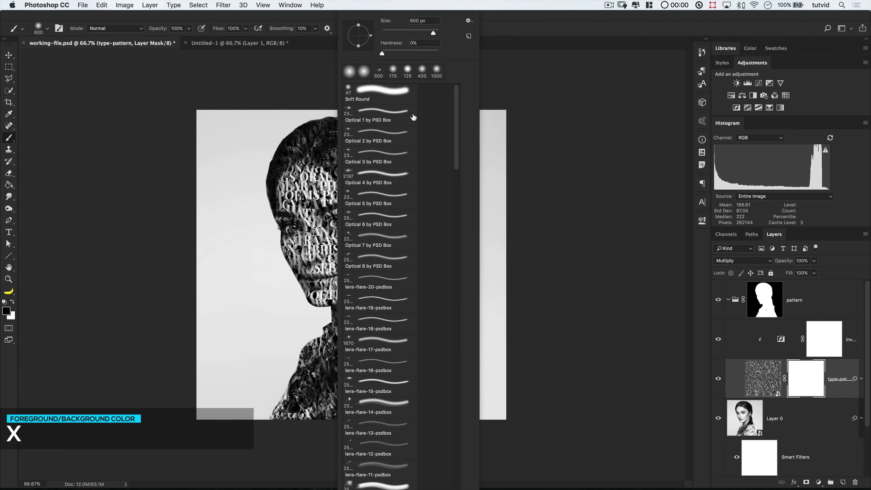
left_click_drag(418, 32, 401, 33)
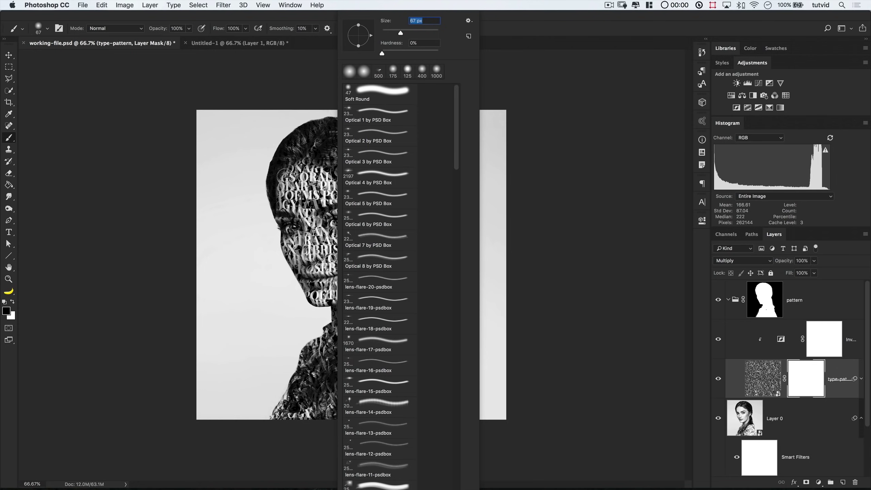
Step: Paint black on the type-pattern mask over the woman's hair and ponytail, varying the brush size and touching up with white
mouse_move(271, 190)
left_mouse_down()
mouse_move(283, 146)
mouse_move(373, 166)
mouse_move(332, 119)
mouse_move(375, 137)
mouse_move(420, 215)
mouse_move(380, 185)
mouse_move(357, 149)
mouse_move(419, 240)
mouse_move(401, 293)
mouse_move(410, 309)
mouse_move(411, 294)
mouse_move(339, 367)
mouse_move(302, 376)
mouse_move(324, 370)
mouse_move(326, 417)
mouse_move(309, 432)
mouse_move(312, 420)
mouse_move(268, 408)
mouse_move(413, 423)
mouse_move(268, 425)
left_mouse_up()
key("]")
key("]")
key("]")
key("]")
key("[")
key("[")
key("[")
key("[")
key("[")
key("[")
key("x")
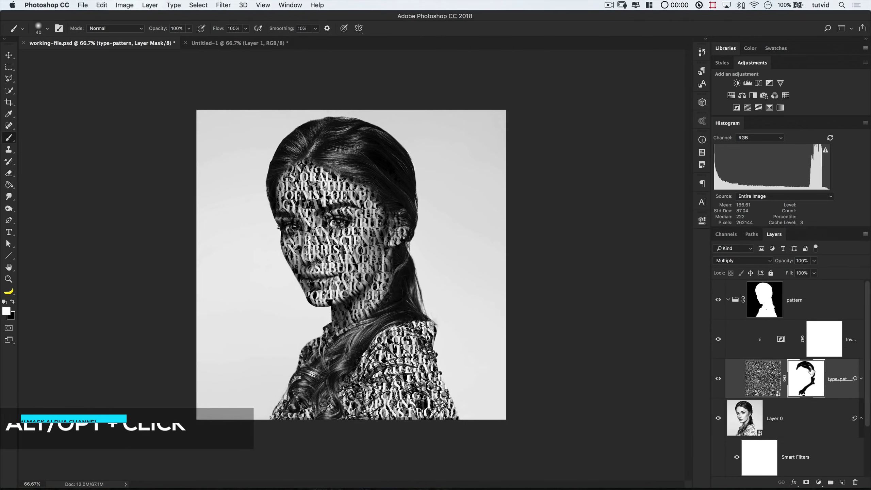
Step: Display the type-pattern mask on its own and fill the gaps in the upper hair area with a 100 px black brush
left_click(803, 384, "alt")
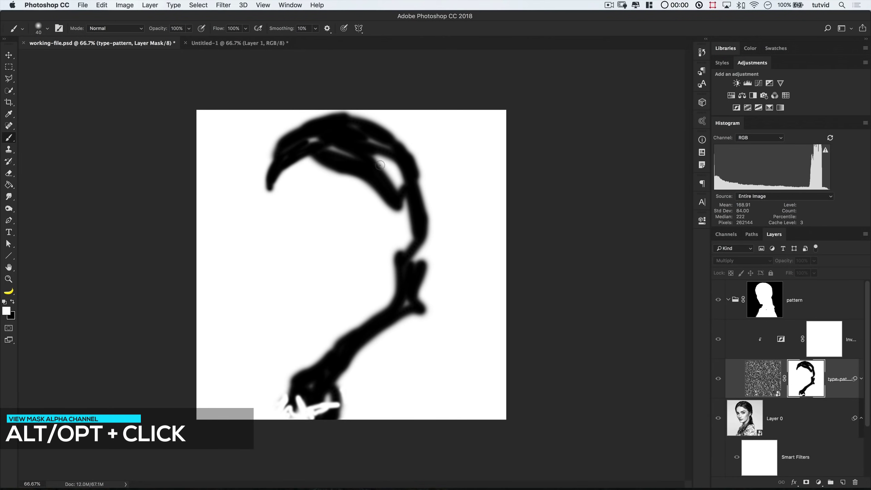
key("bracketright")
key("bracketright")
key("bracketright")
key("bracketright")
key("bracketright")
key("bracketright")
key("x")
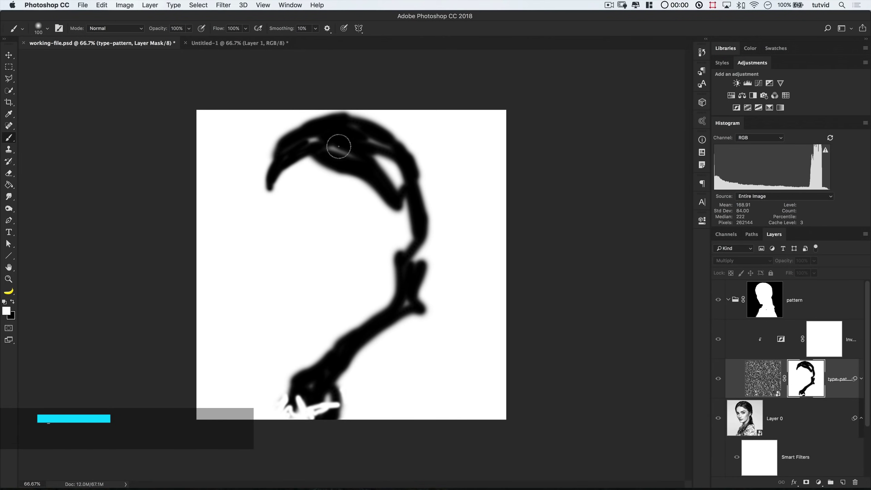
mouse_move(303, 143)
left_mouse_down()
mouse_move(377, 164)
mouse_move(330, 152)
mouse_move(361, 131)
mouse_move(391, 159)
mouse_move(404, 188)
mouse_move(386, 158)
mouse_move(387, 179)
mouse_move(380, 167)
mouse_move(399, 189)
mouse_move(388, 163)
left_mouse_up()
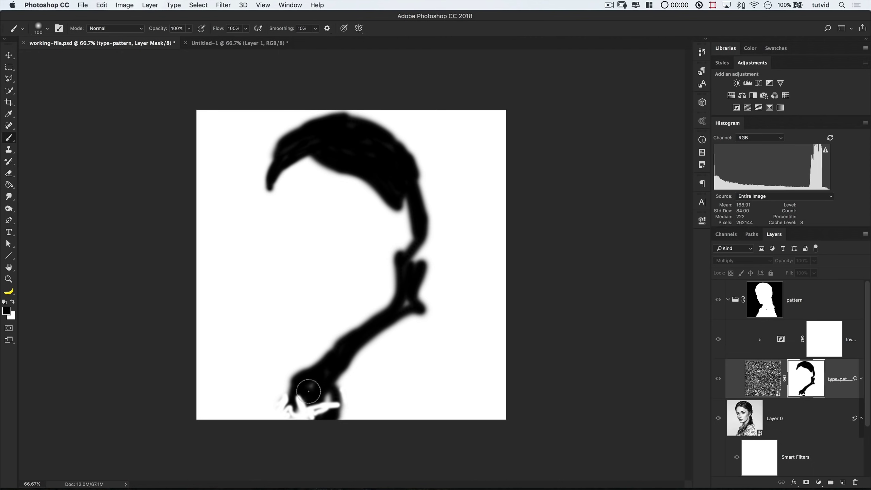
Step: Fill the gaps along the ponytail on the mask with black, undoing stray strokes, and return to the normal image view
mouse_move(318, 377)
left_mouse_down()
mouse_move(408, 300)
mouse_move(409, 258)
left_mouse_up()
key("super+z")
left_click_drag(406, 294, 418, 250)
key("super+z")
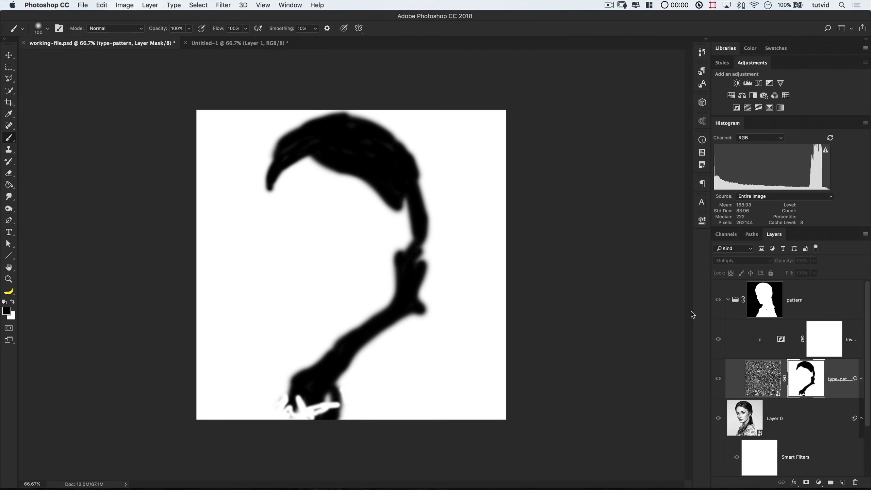
left_click(805, 379, "alt")
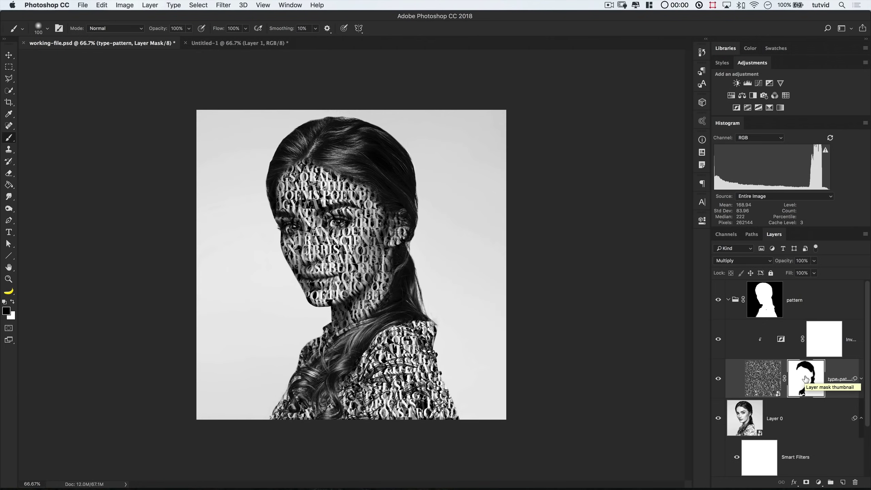
Step: Duplicate the black-and-white Layer 0 smart object to the top of the layer stack, above the collapsed pattern group
key("super+0")
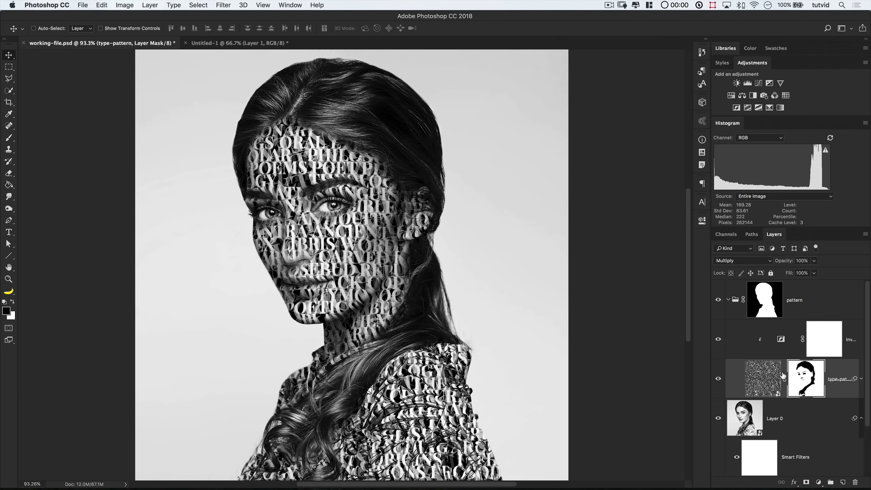
left_click(863, 419)
left_click(813, 424)
left_click_drag(810, 423, 801, 297)
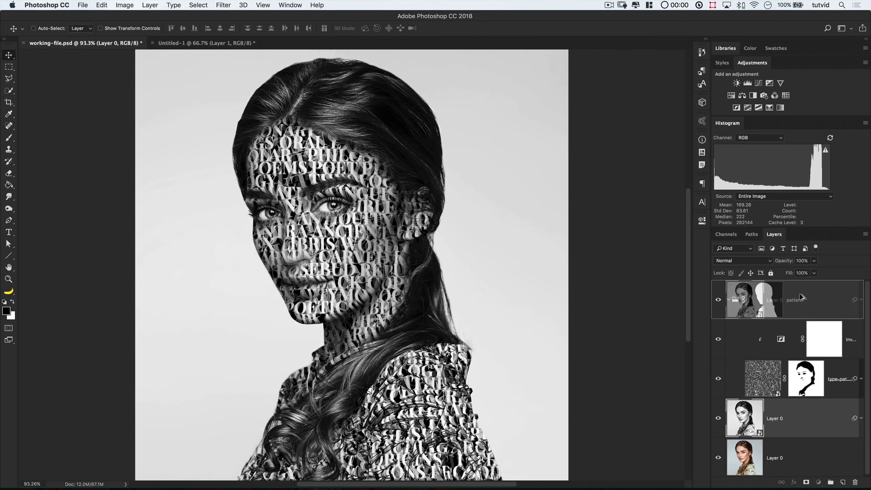
left_click_drag(795, 290, 793, 290)
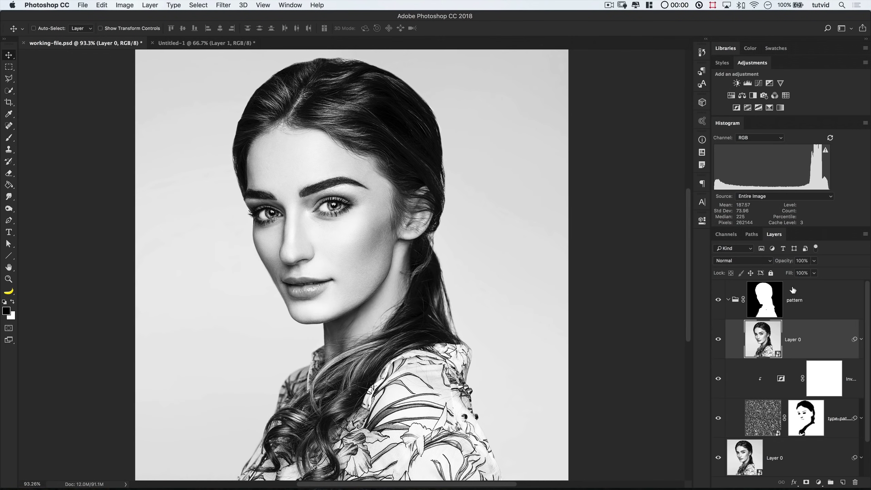
left_click_drag(772, 323, 782, 284)
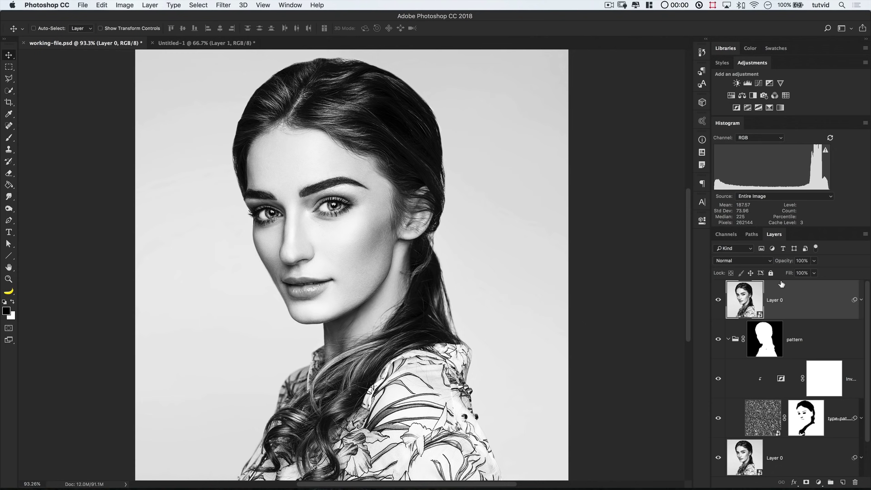
left_click(728, 339)
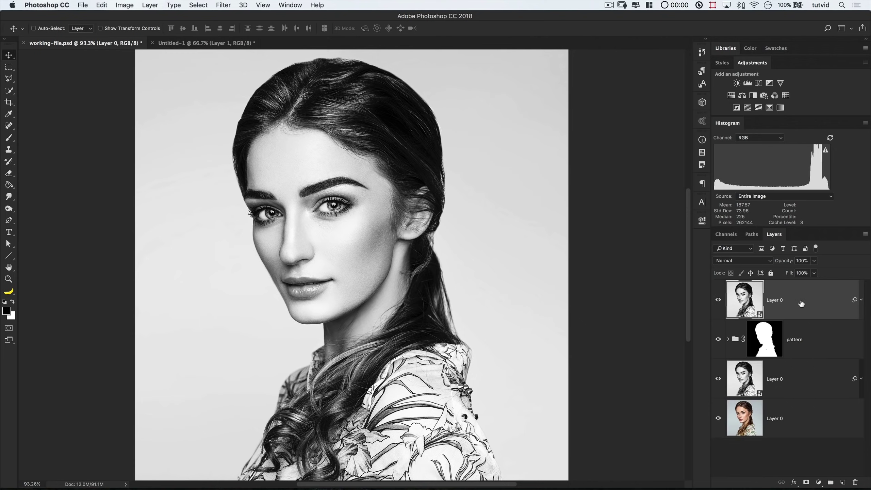
Step: Apply a High Pass filter with a 7.0-pixel radius to the duplicated Layer 0
left_click(222, 5)
mouse_move(302, 191)
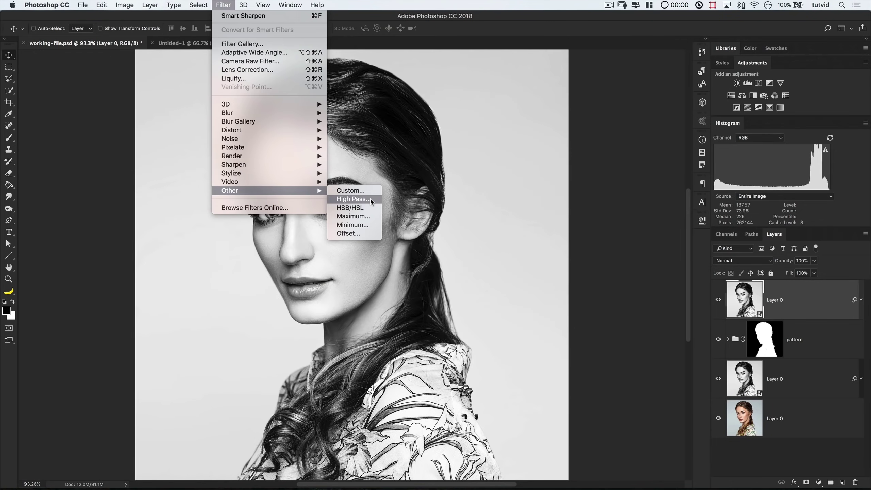
left_click(368, 197)
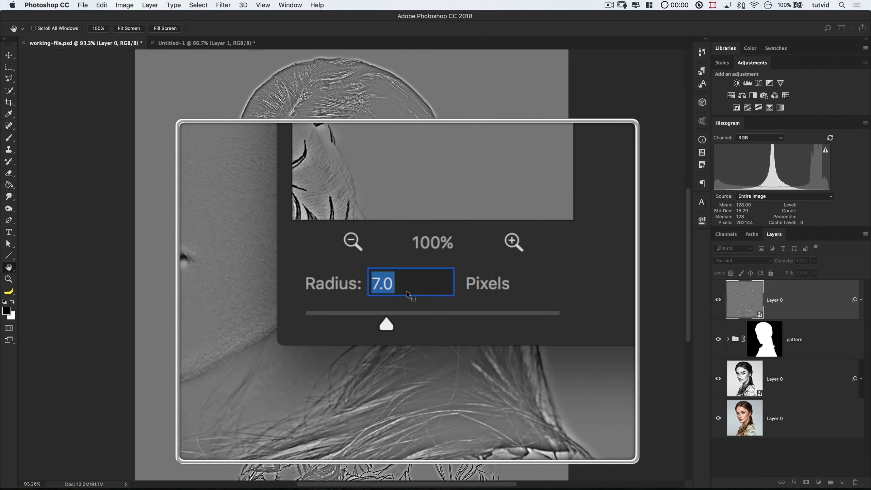
left_click(490, 183)
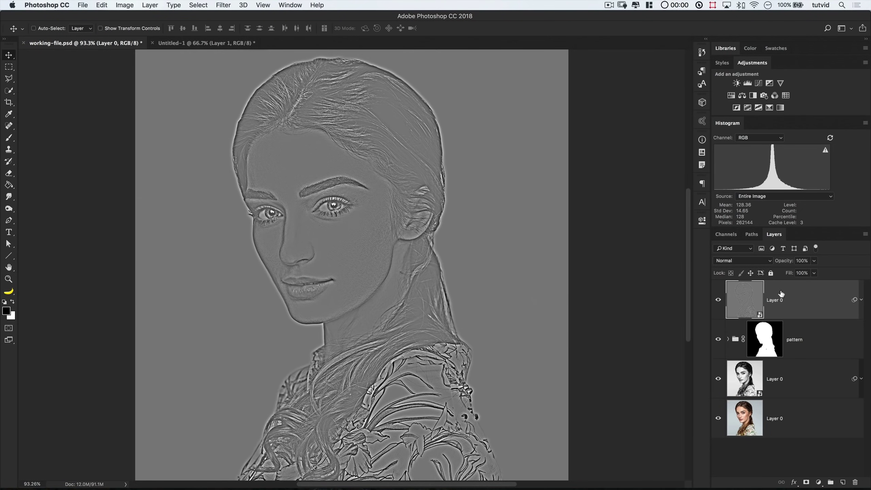
Step: Blend the High Pass layer in Overlay mode at 51% opacity
left_click(755, 263)
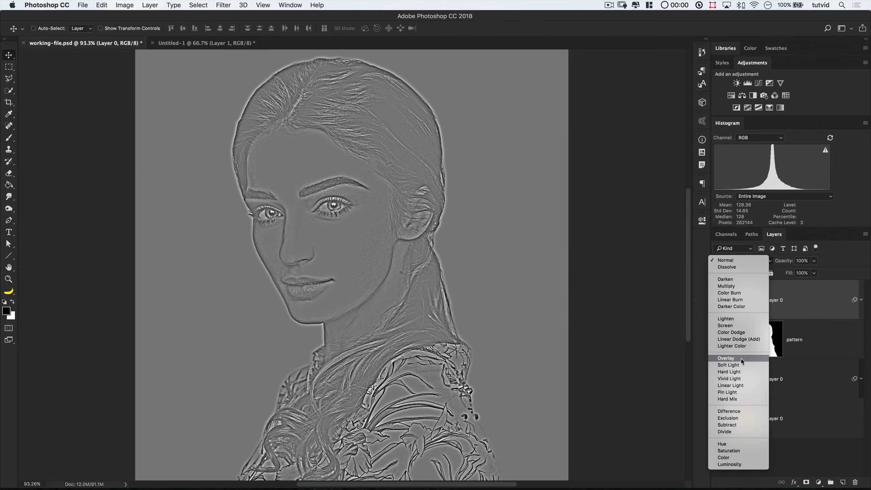
left_click(755, 325)
left_click(814, 261)
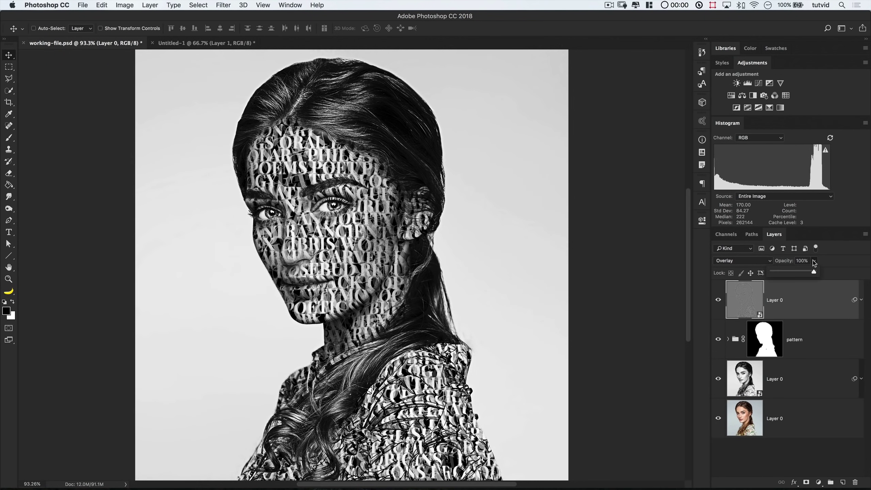
left_click(793, 273)
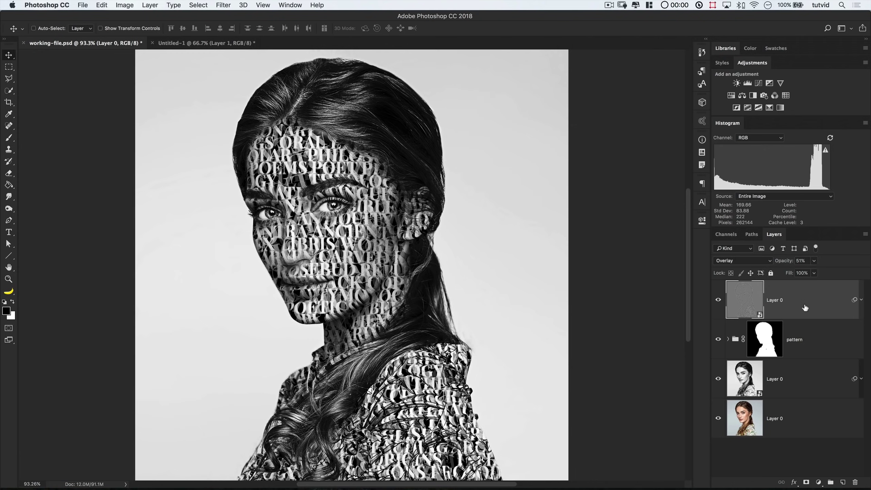
Step: Add a Curves adjustment with a gentle S-curve, lowering the shadows and lifting input 163 to 189, and compare its effect
left_click(758, 84)
left_click_drag(570, 357, 570, 362)
left_click_drag(612, 324, 619, 297)
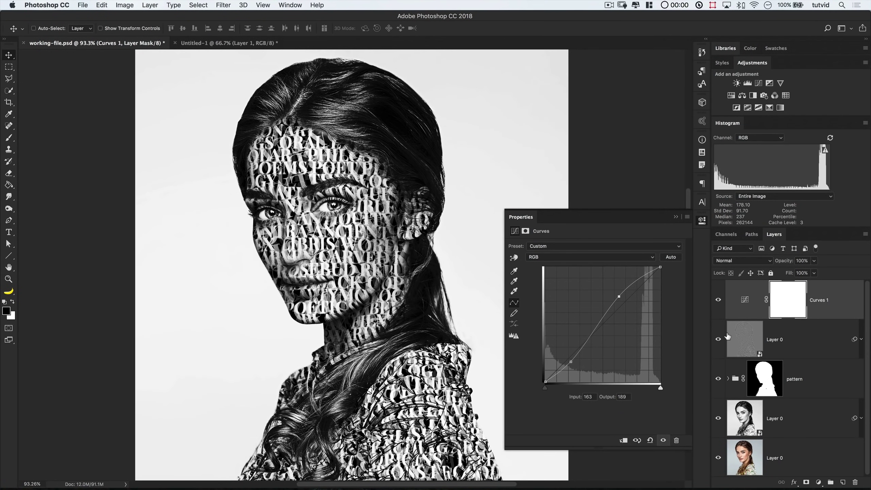
left_click(717, 301)
left_click(717, 301)
left_click(701, 220)
Step: Add a Gradient Map adjustment and set its dark color stop to 2a1a21
left_click(781, 108)
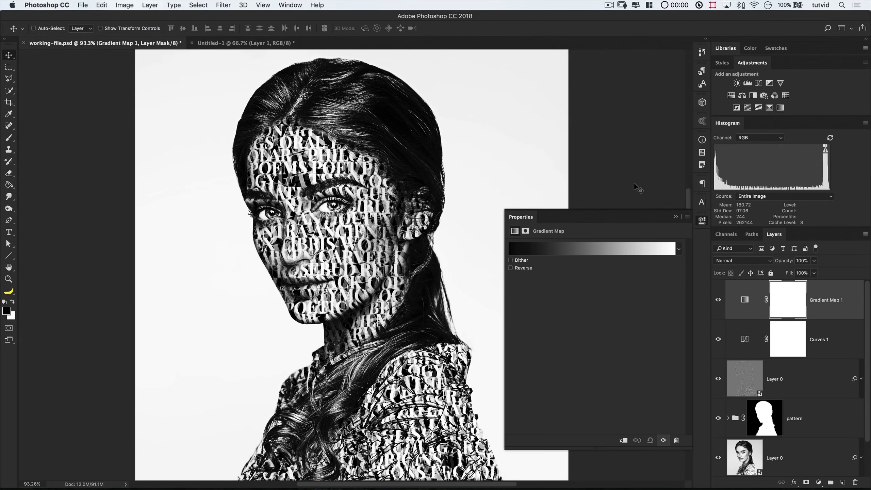
left_click(583, 254)
double_click(347, 308)
type("2a1a21")
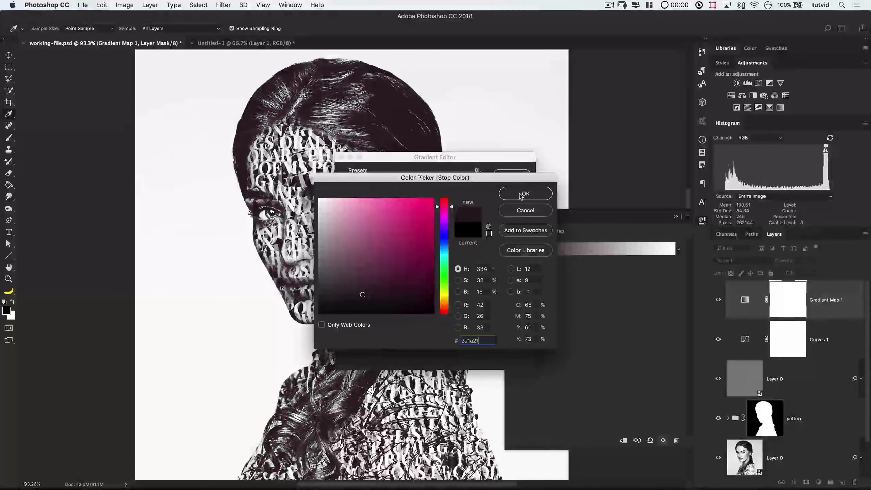
left_click(525, 194)
Step: Set the gradient map's light color stop to fffadd and accept the gradient
left_click(523, 310)
double_click(523, 310)
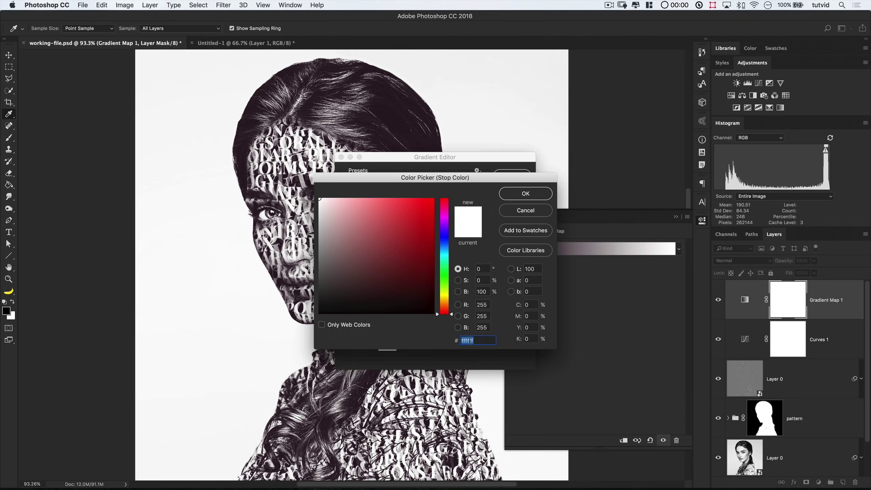
type("fffadd")
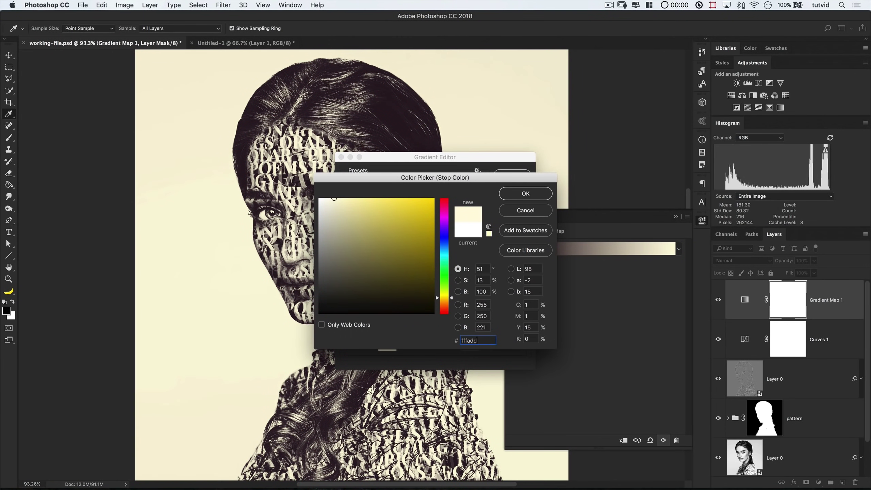
left_click(525, 194)
left_click(513, 173)
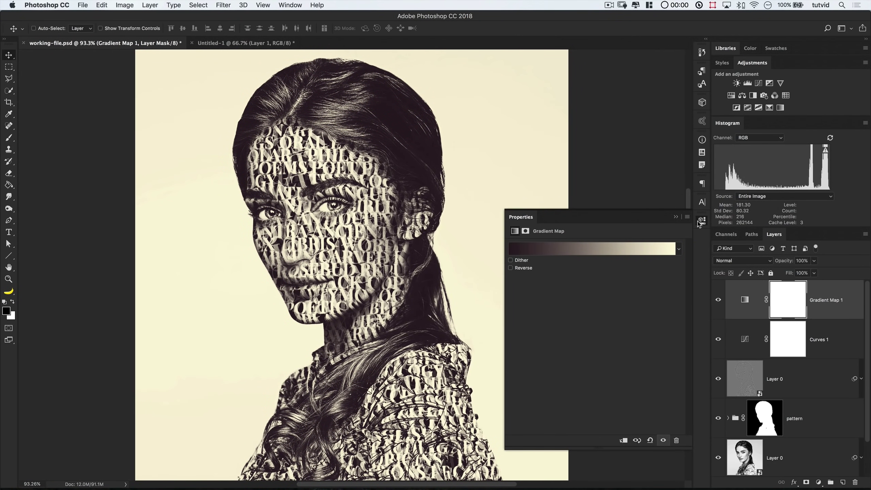
left_click(702, 221)
Step: Place the "watercolors for text" graphic from the Images library on top and set its blend mode to Multiply
left_click(728, 50)
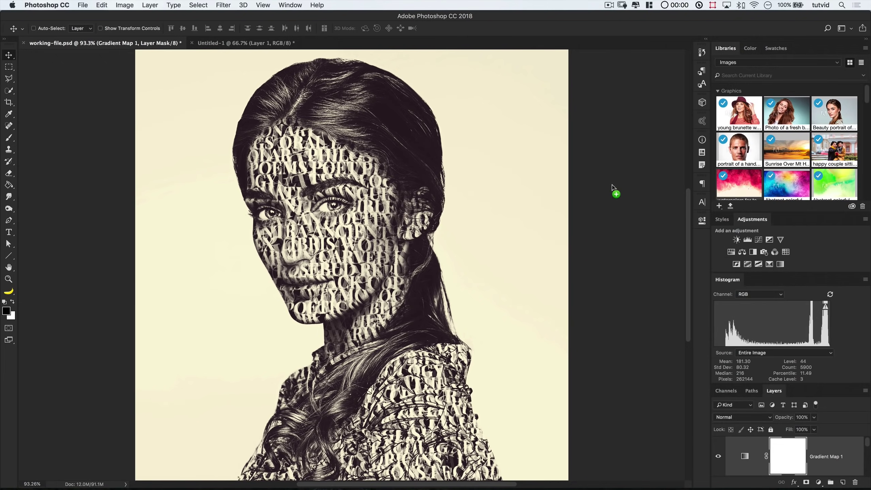
left_click_drag(739, 181, 366, 170)
key("Return")
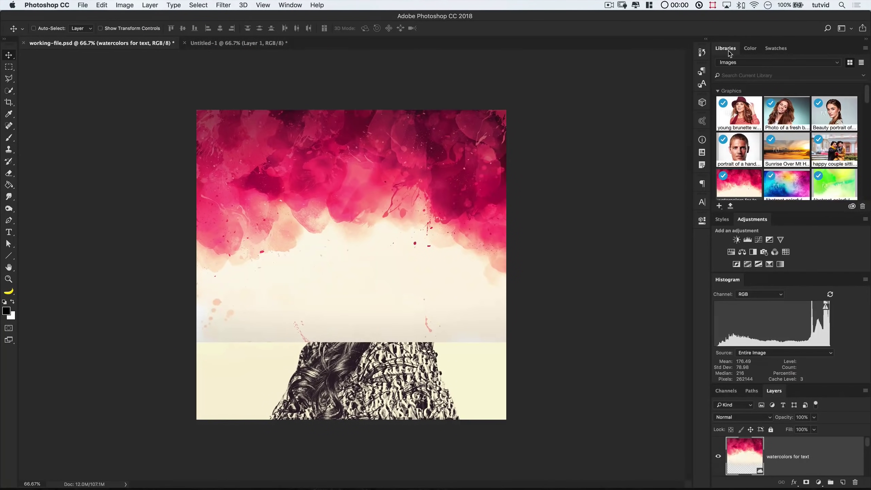
double_click(729, 50)
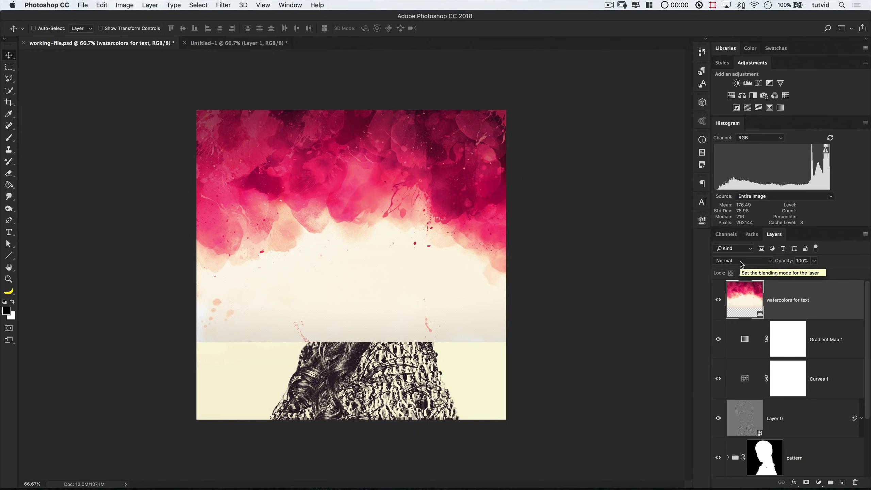
left_click(736, 261)
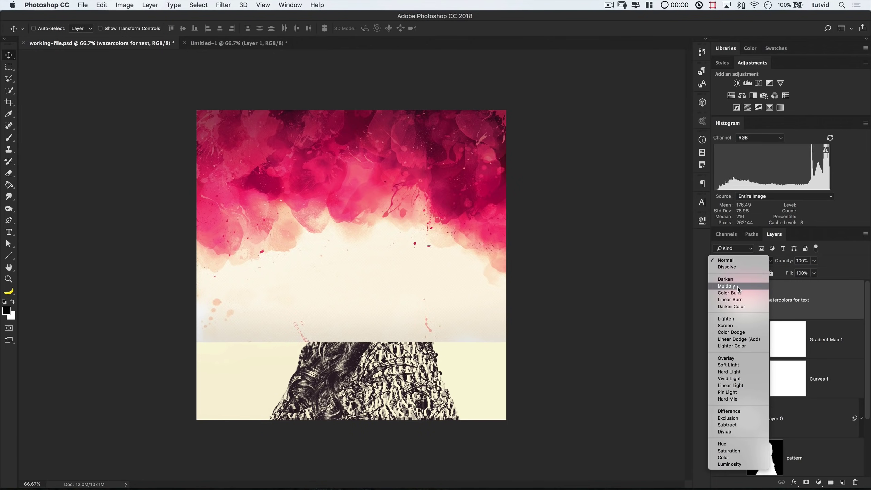
left_click(738, 286)
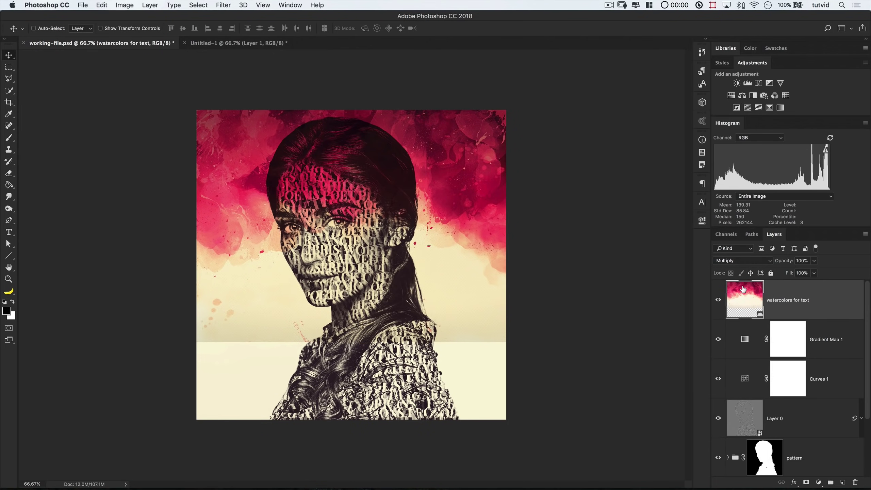
Step: Mask the woman out of the watercolor layer using the inverted pattern group mask, and paint black over the watercolor's hard lower edge
left_click(767, 451, "super")
left_click(806, 482, "alt")
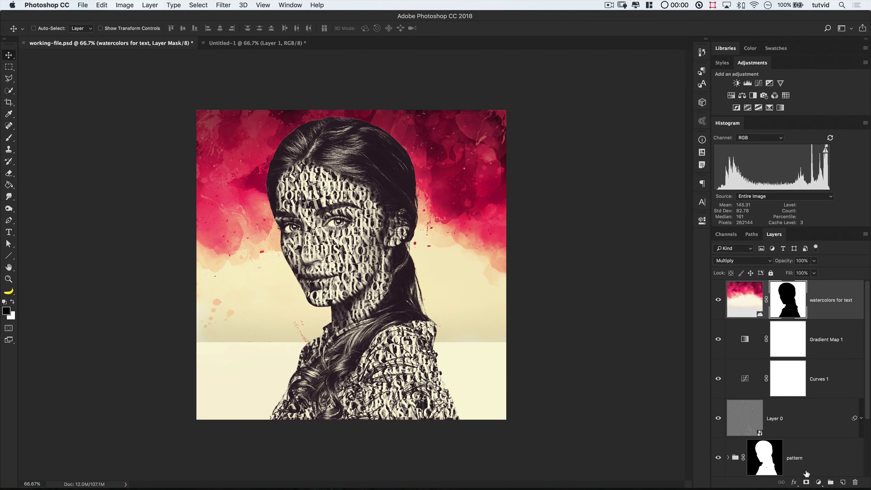
key("b")
mouse_move(249, 368)
left_mouse_down()
mouse_move(489, 343)
mouse_move(475, 379)
left_mouse_up()
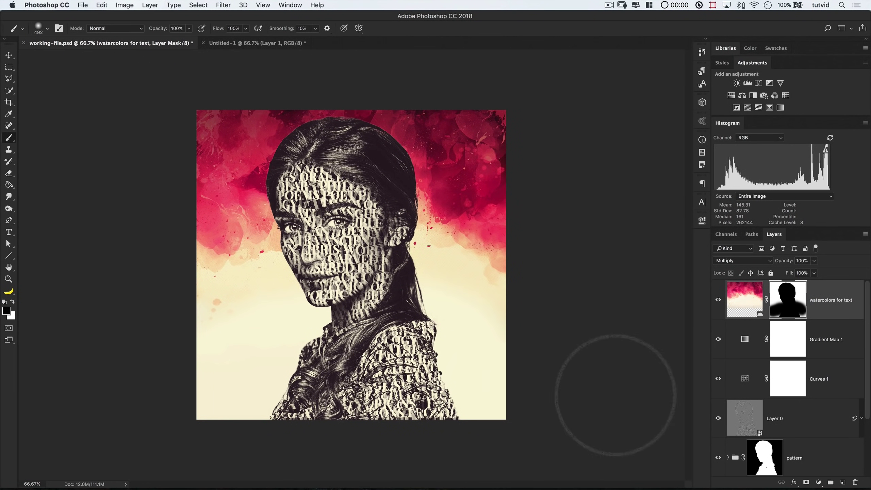
key("v")
left_click(756, 299)
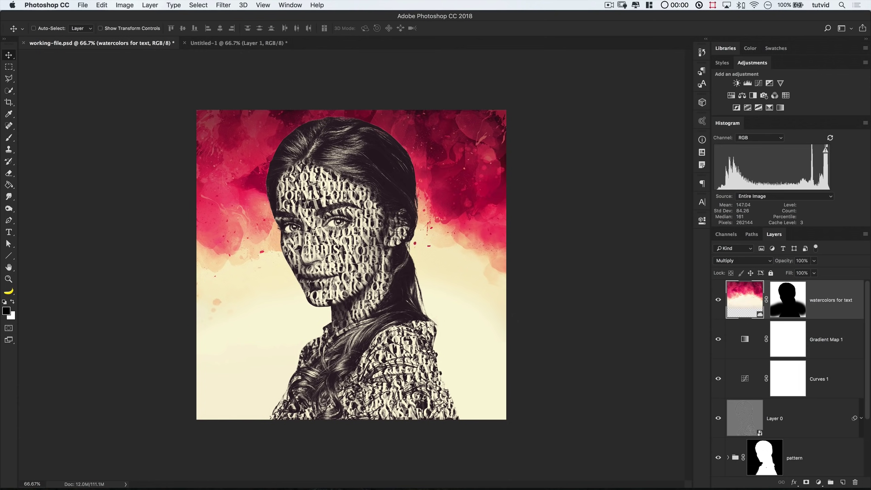
Step: Add a Levels adjustment above the watercolor layer with output levels of 40 and 223
left_click(748, 83)
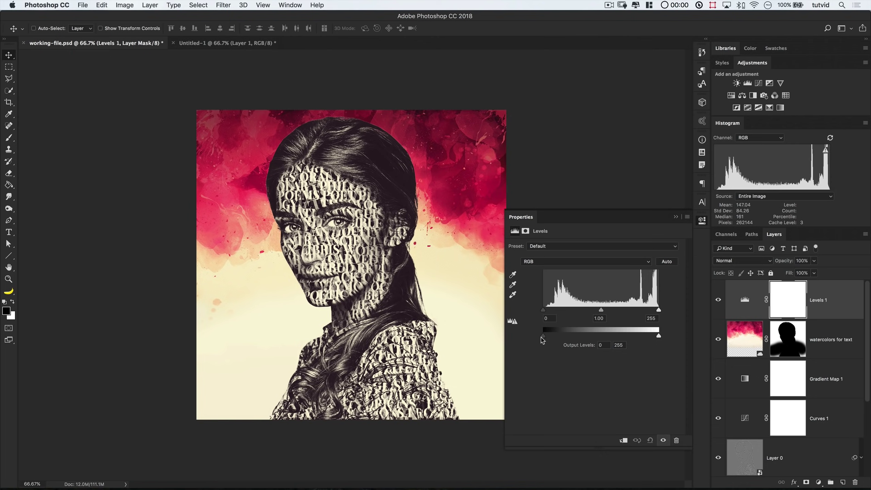
left_click_drag(556, 340, 561, 340)
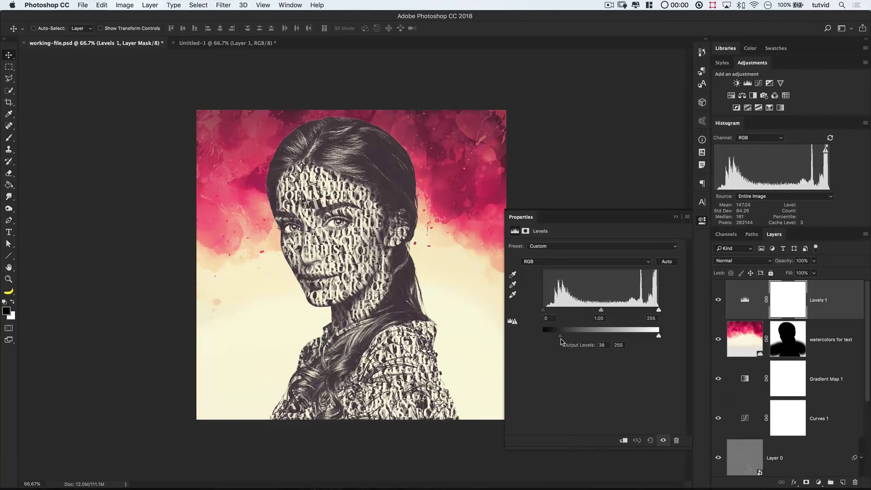
left_click_drag(659, 338, 645, 337)
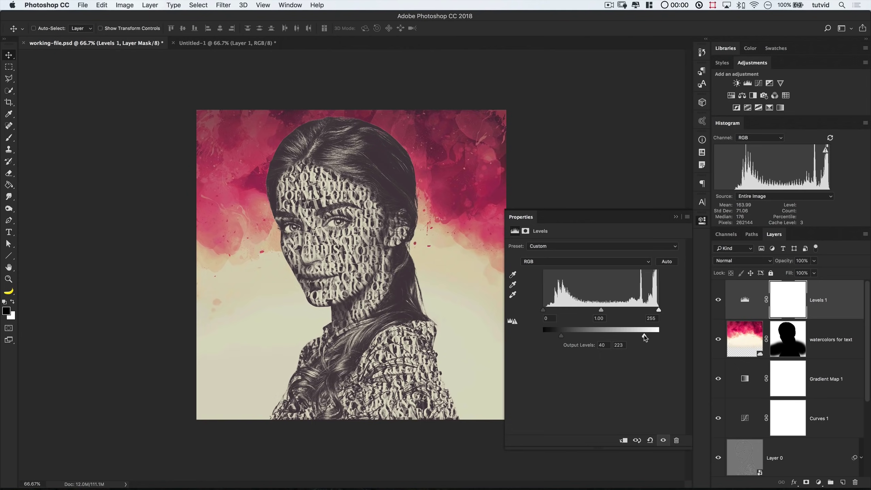
left_click(702, 220)
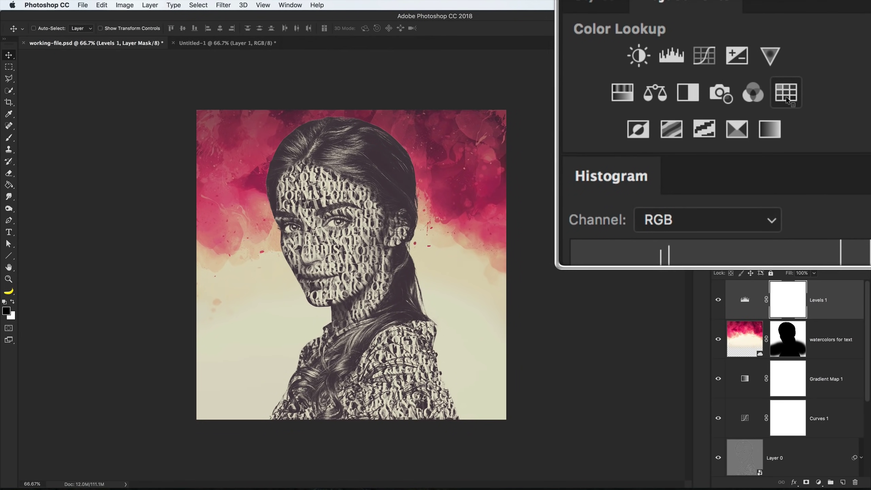
Step: Add a Color Lookup adjustment using the EdgyAmber.3DL LUT and set its blend mode to Soft Light
left_click(786, 96)
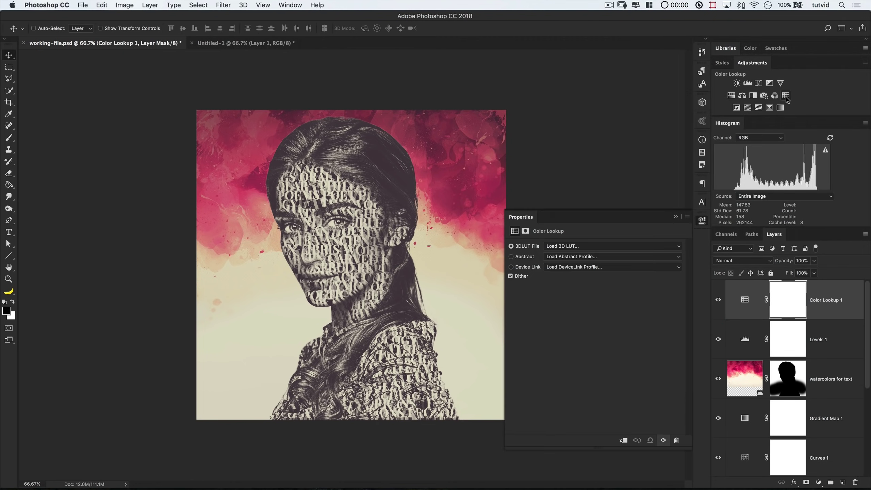
left_click(569, 248)
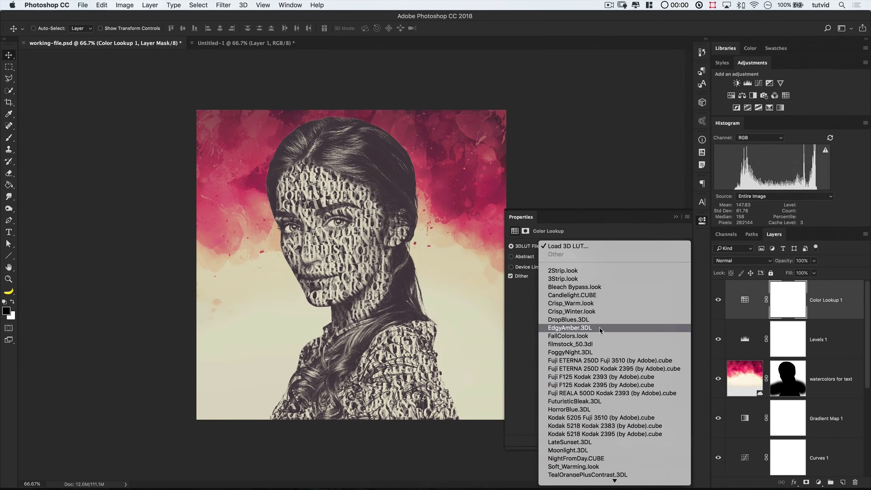
left_click(600, 329)
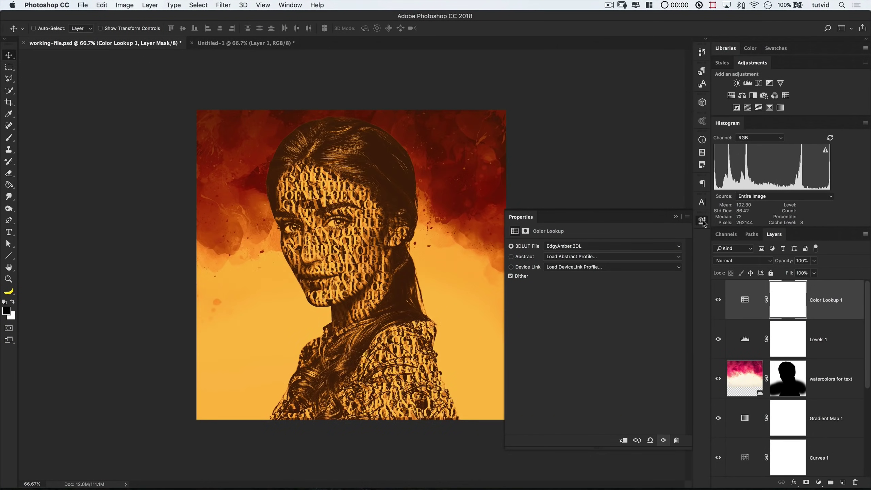
left_click(702, 221)
left_click(741, 260)
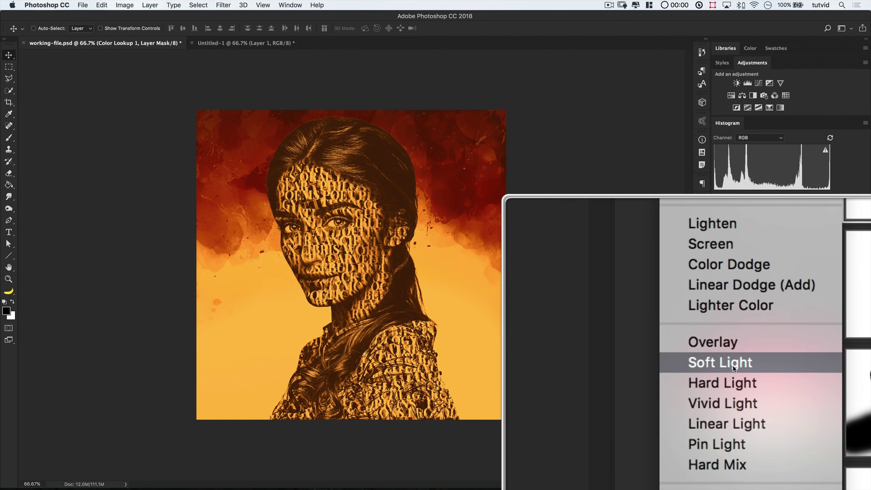
left_click(733, 367)
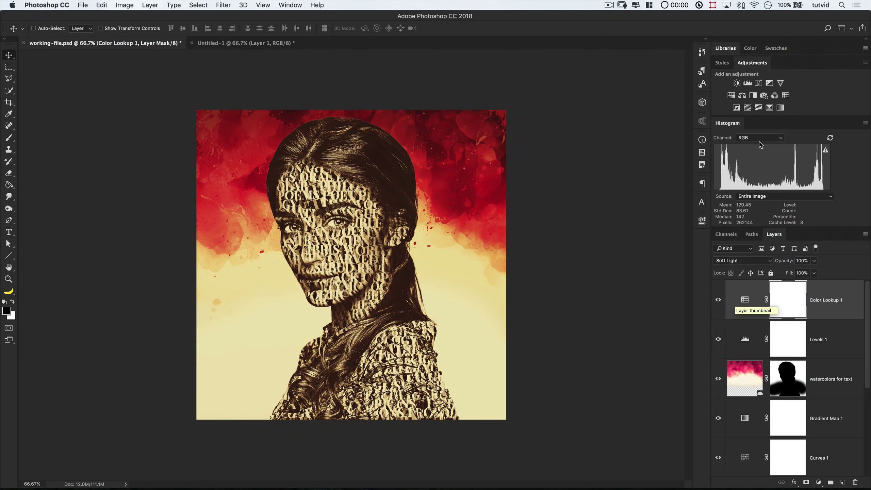
Step: Add a Selective Color adjustment and slightly shift the cyan, magenta and yellow amounts of a first color range
left_click(770, 108)
left_click(593, 257)
left_click(552, 307)
left_click_drag(614, 276, 610, 276)
left_click_drag(596, 294, 600, 293)
left_click_drag(595, 311, 589, 311)
Step: Set the Blacks in the Selective Color adjustment to cyan +16, magenta +8 and yellow -8
left_click(576, 257)
left_click(566, 262)
left_click_drag(595, 275, 608, 276)
left_click_drag(596, 293, 589, 310)
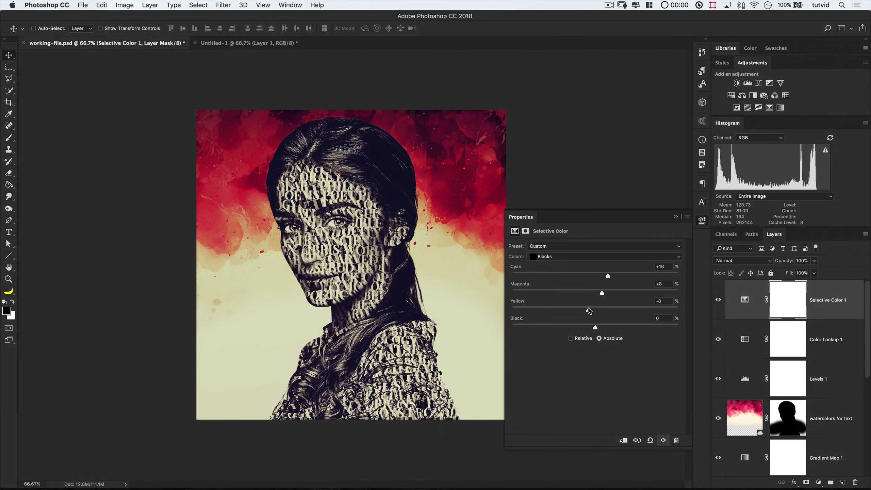
left_click(702, 220)
Step: Examine the finished portrait full screen with the interface hidden and the image fitted to the display
left_click(427, 220, "super")
key("Tab")
key("f")
key("f")
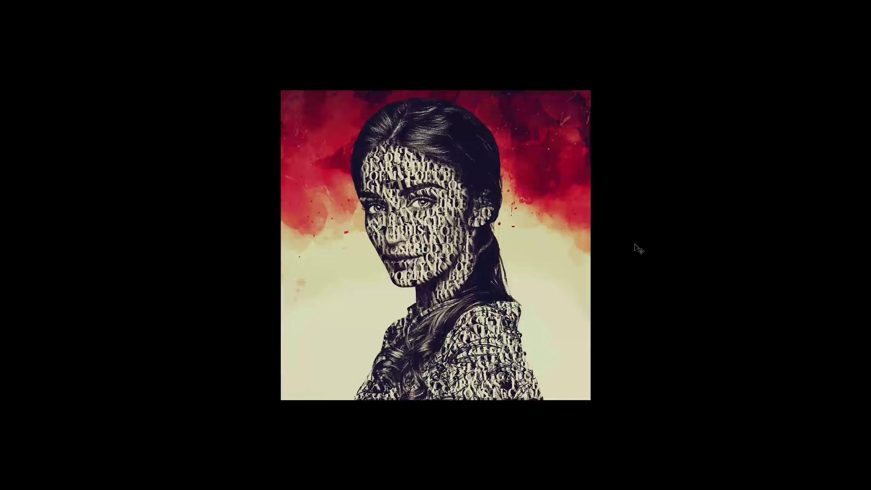
key("super+0")
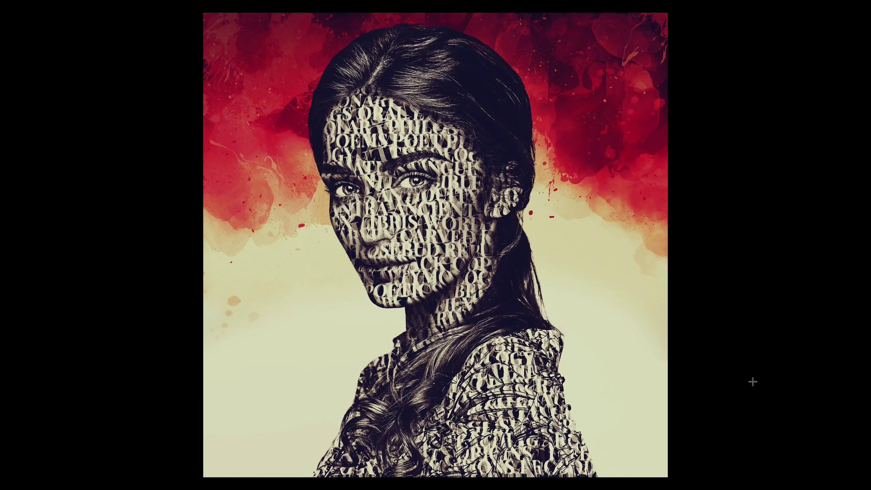